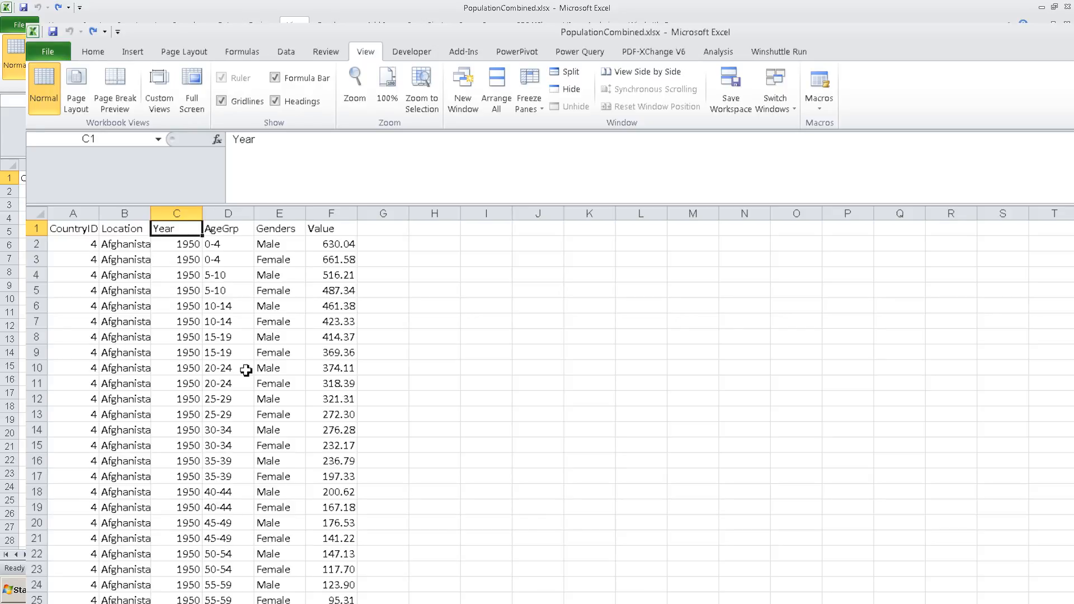
Freeze the top row of the population data and check the header row against the records near the end of the list.
left_click(529, 100)
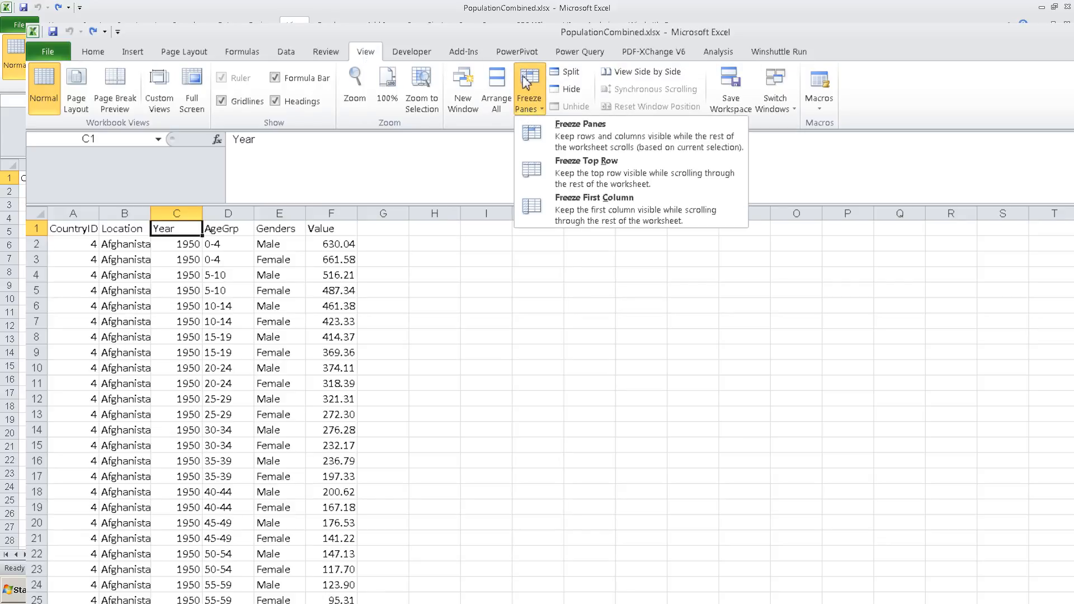
left_click(595, 172)
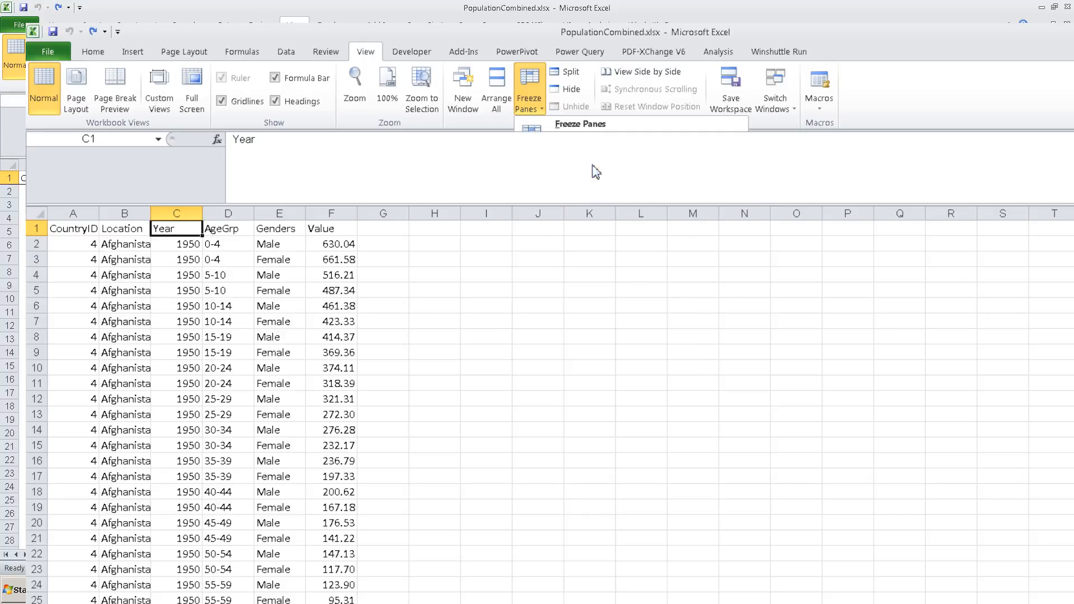
left_click(274, 354)
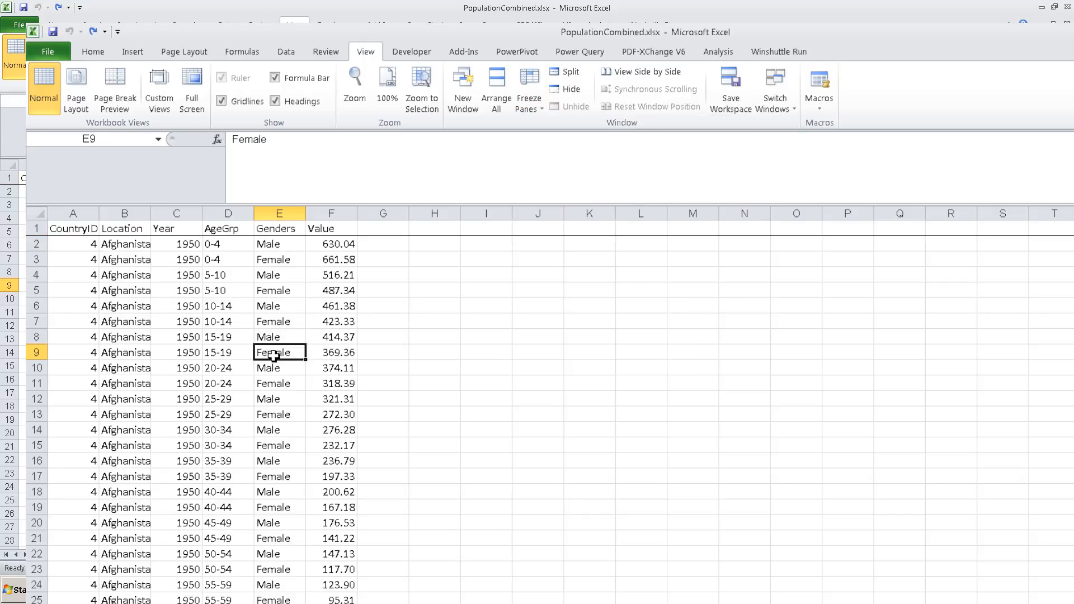
key("ctrl+shift+Down")
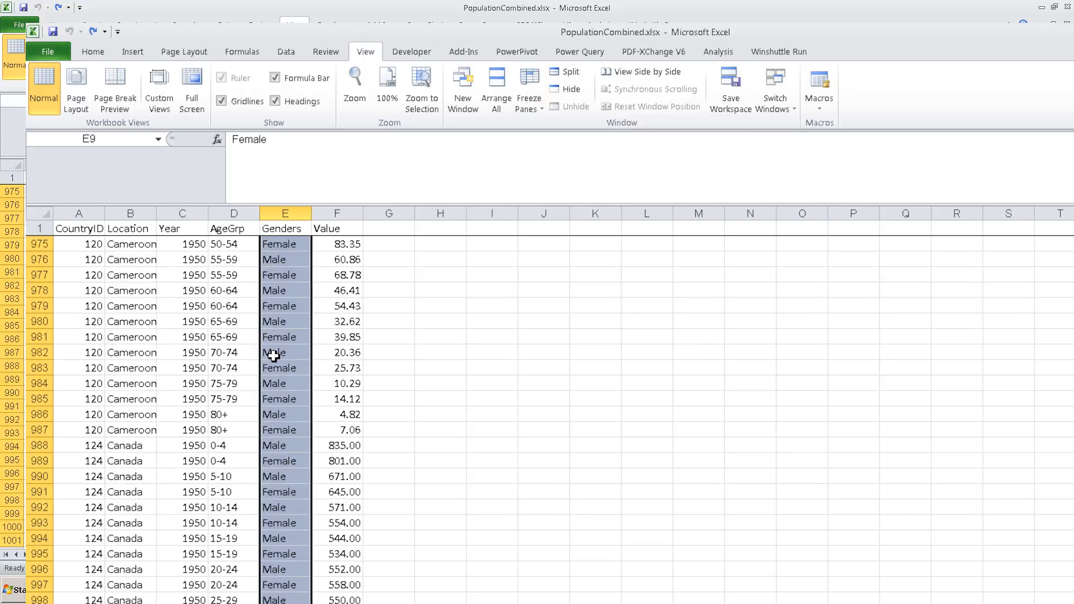
left_click_drag(145, 432, 150, 103)
Create a PivotChart from range A1:F1001 on a new worksheet, plotting the sum of Value by Location, and enlarge the chart.
left_click(215, 302)
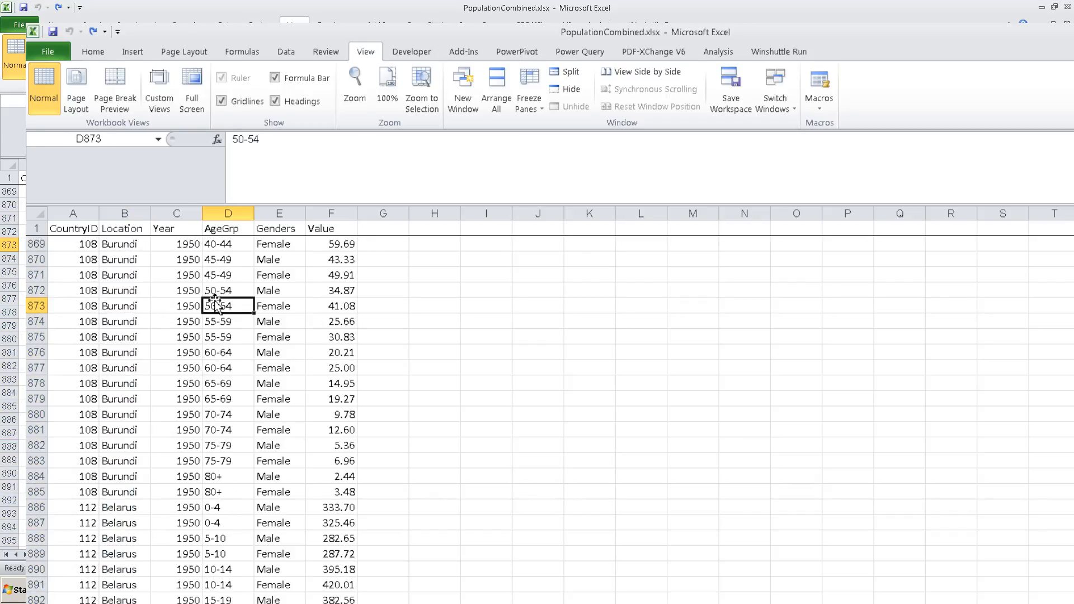
key("ctrl+a")
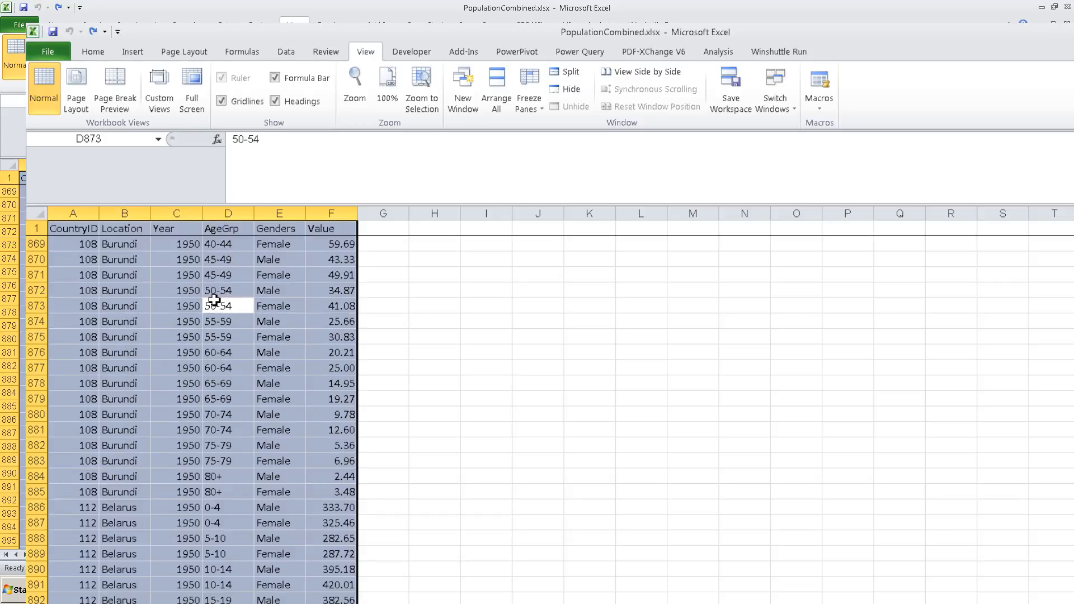
left_click(138, 54)
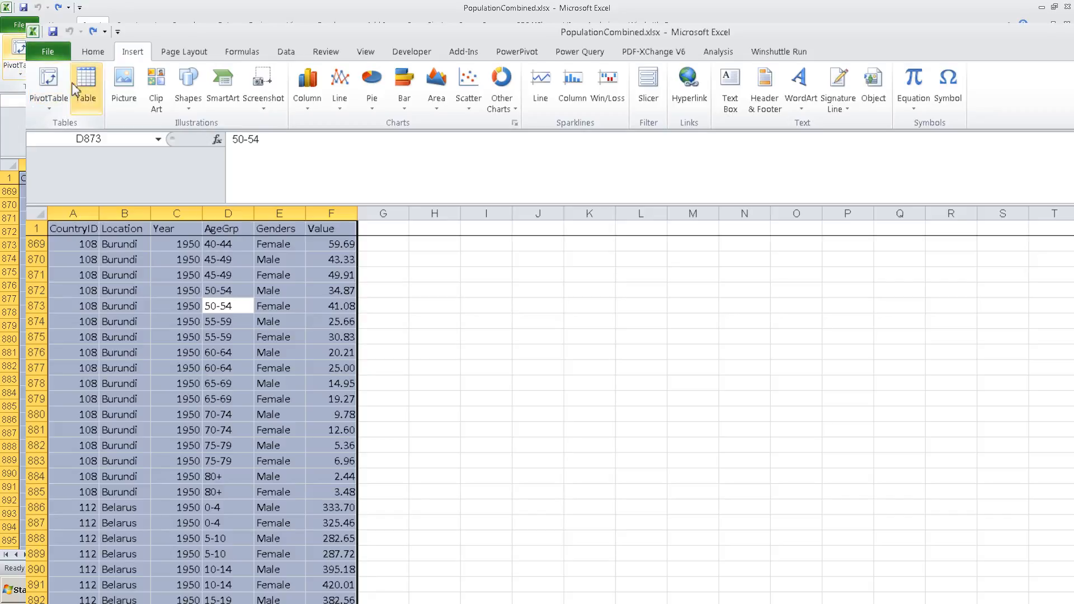
left_click(55, 106)
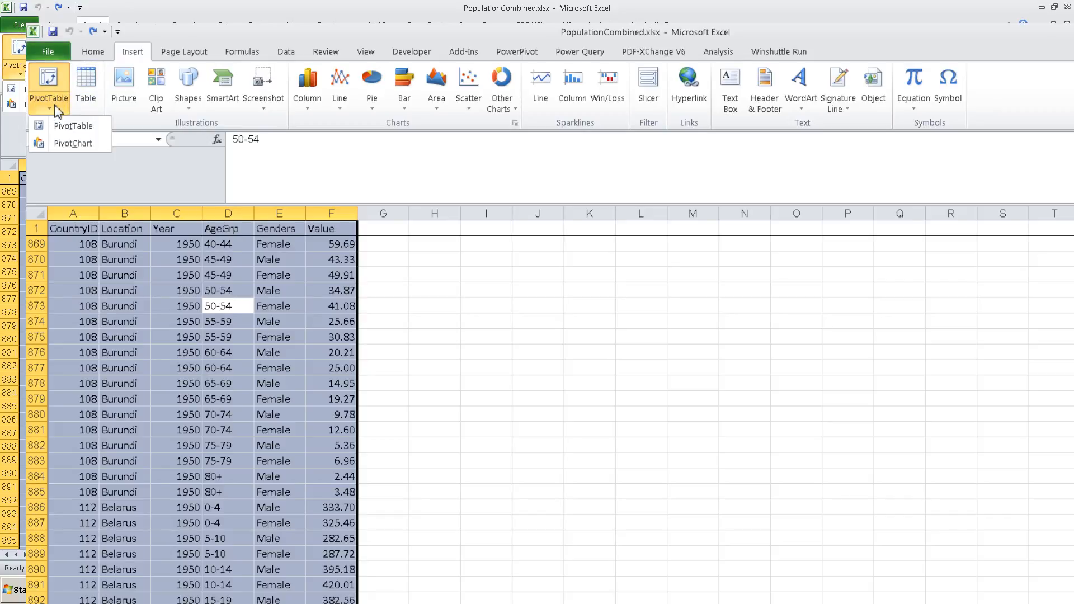
left_click(72, 143)
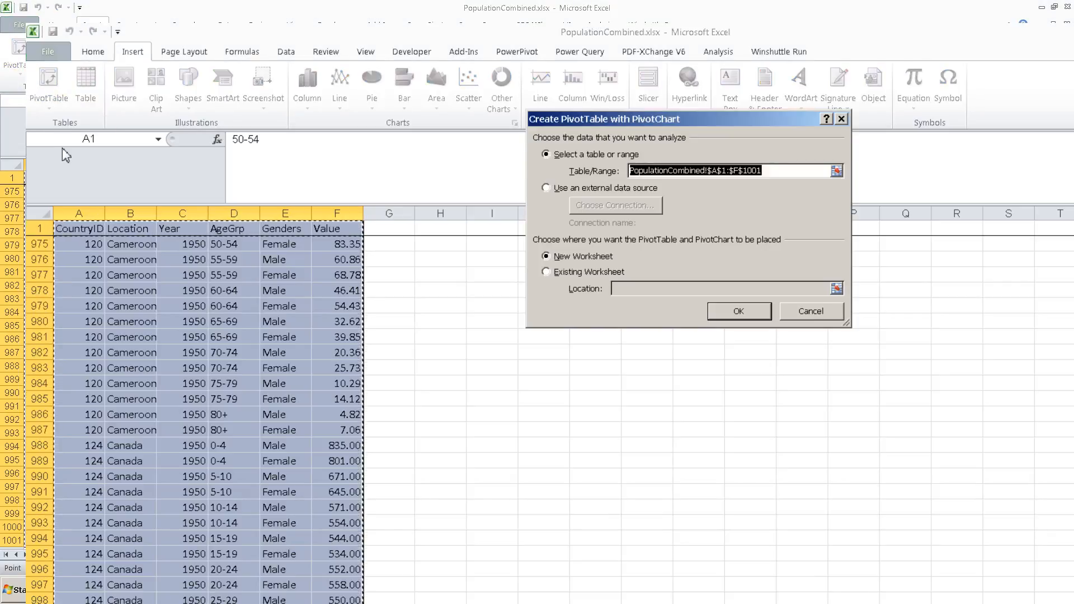
left_click(744, 311)
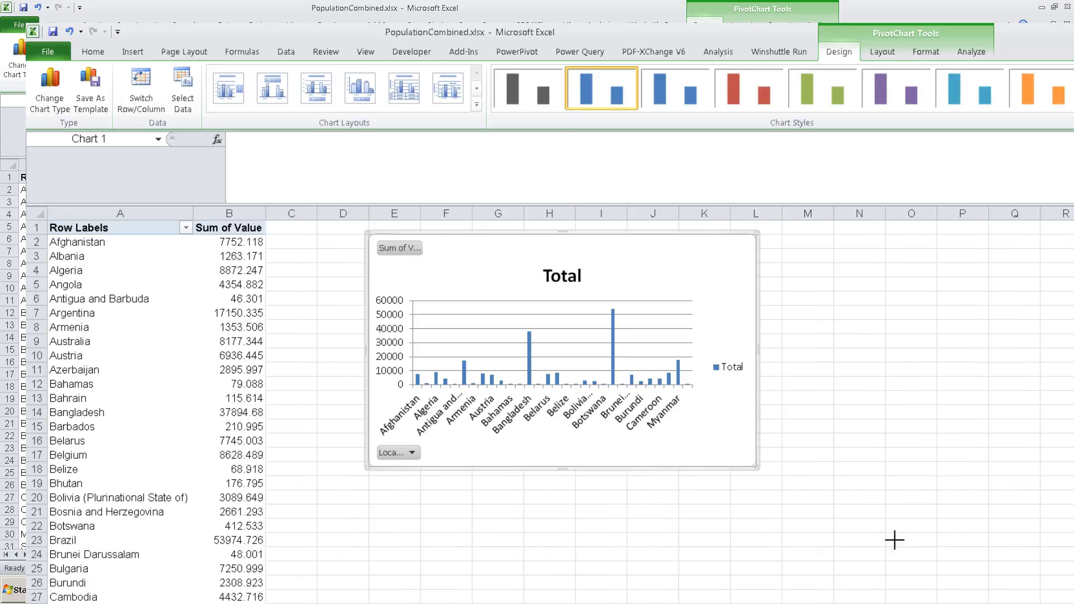
left_click_drag(894, 540, 895, 541)
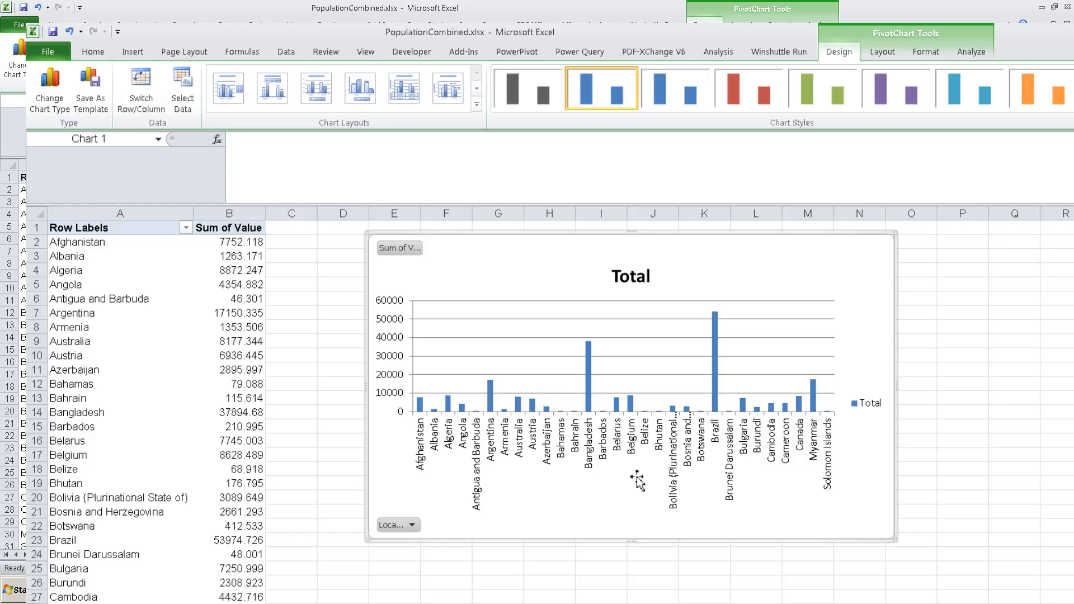
Return to the source data and create a PivotTable from A1:F1001 on a new worksheet, with Location as rows and the sum of Value.
left_click(197, 603)
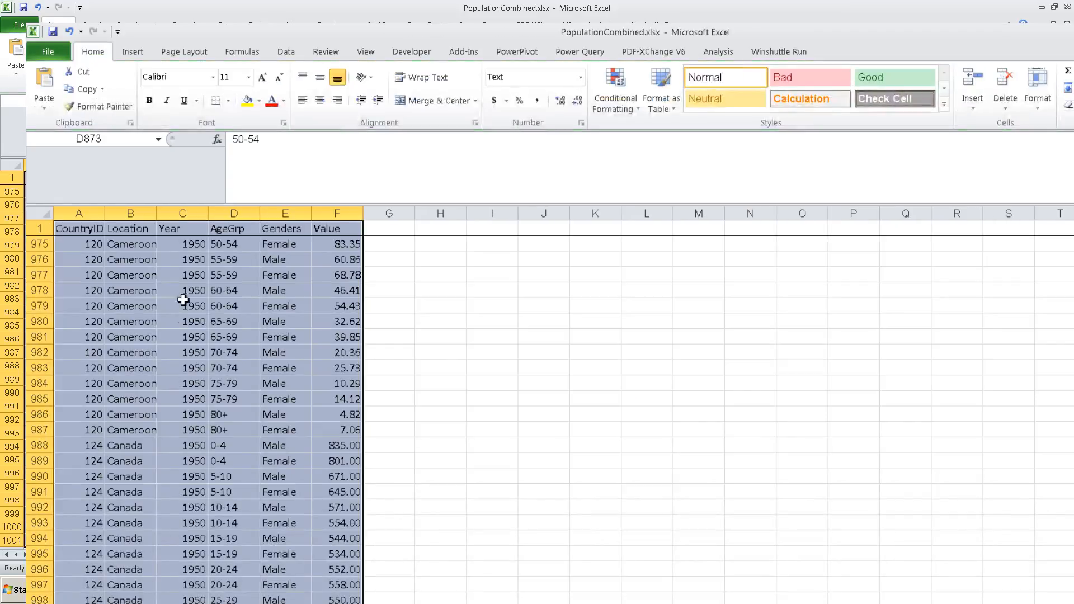
left_click(193, 352)
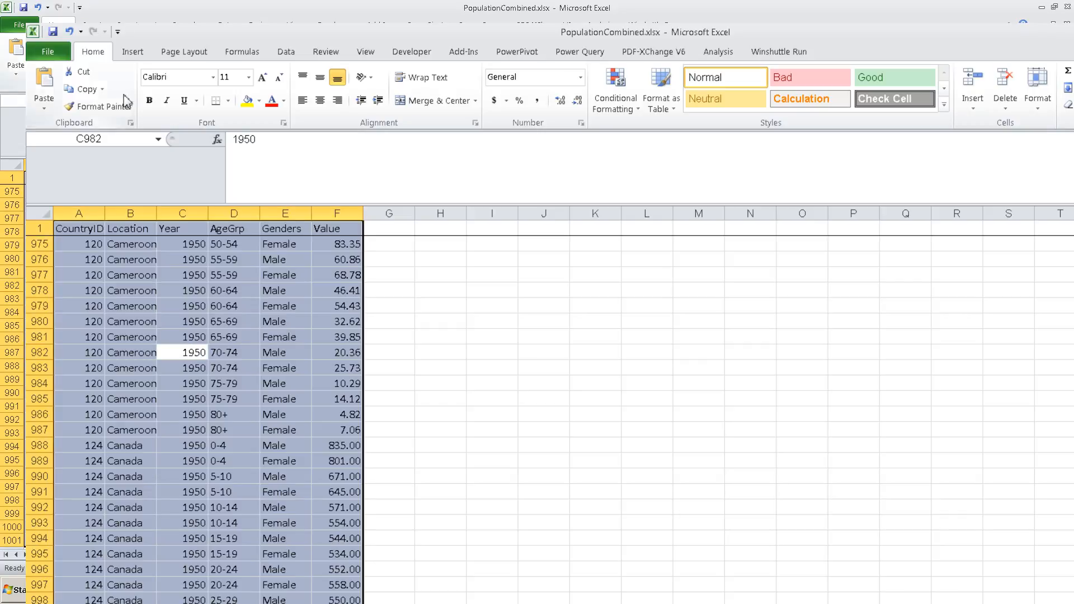
left_click(132, 52)
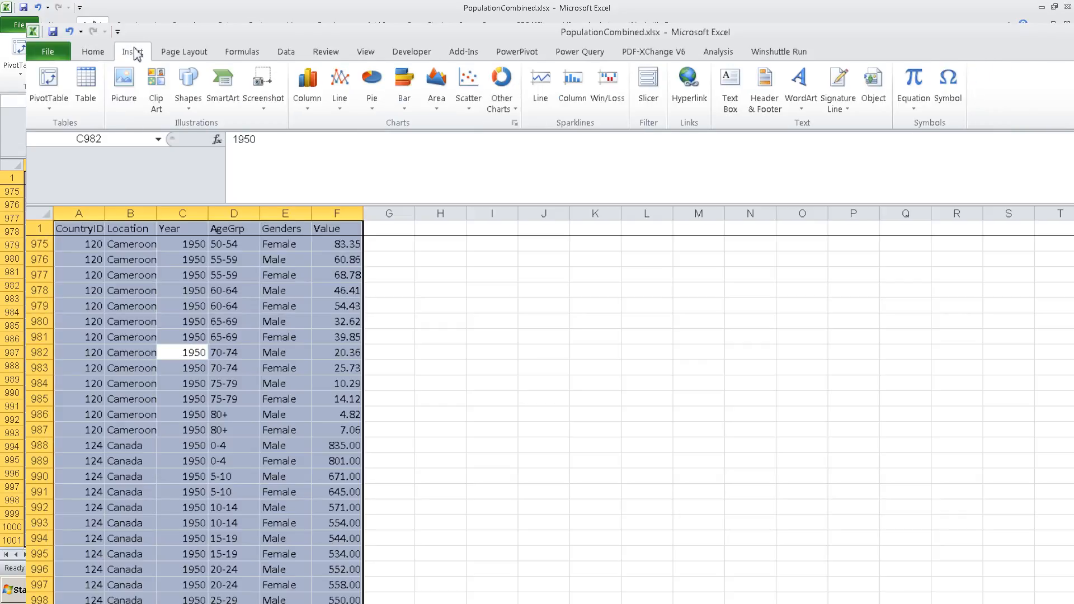
left_click(51, 110)
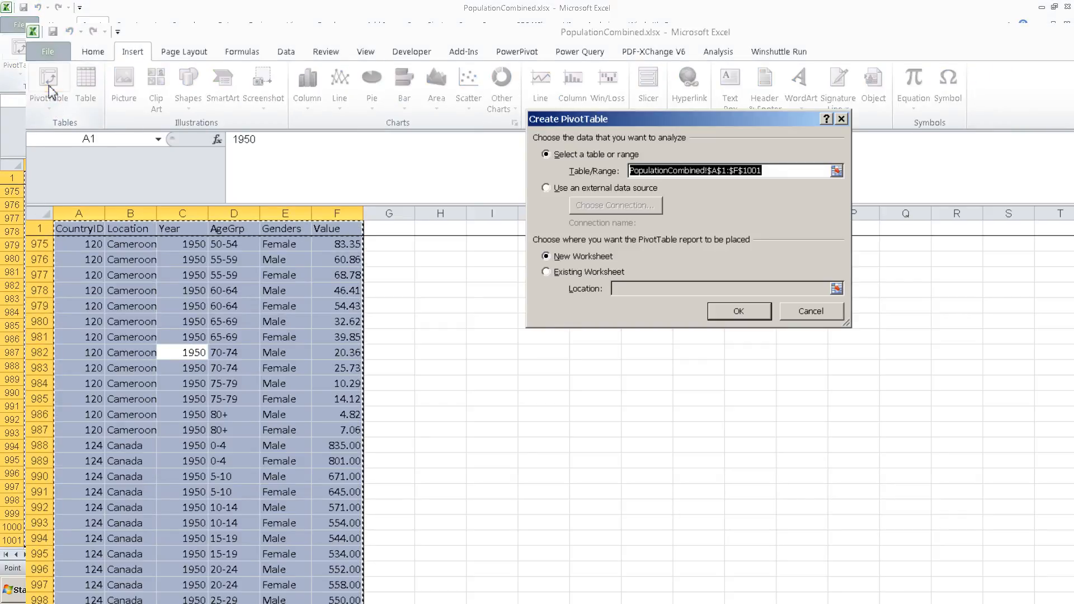
left_click(816, 311)
left_click(56, 107)
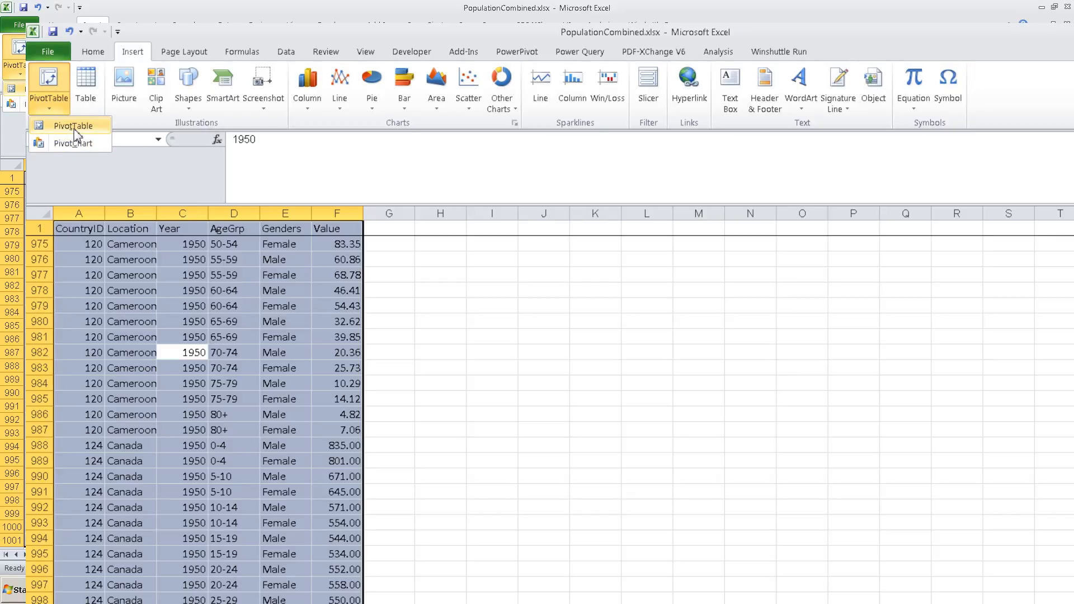
left_click(74, 127)
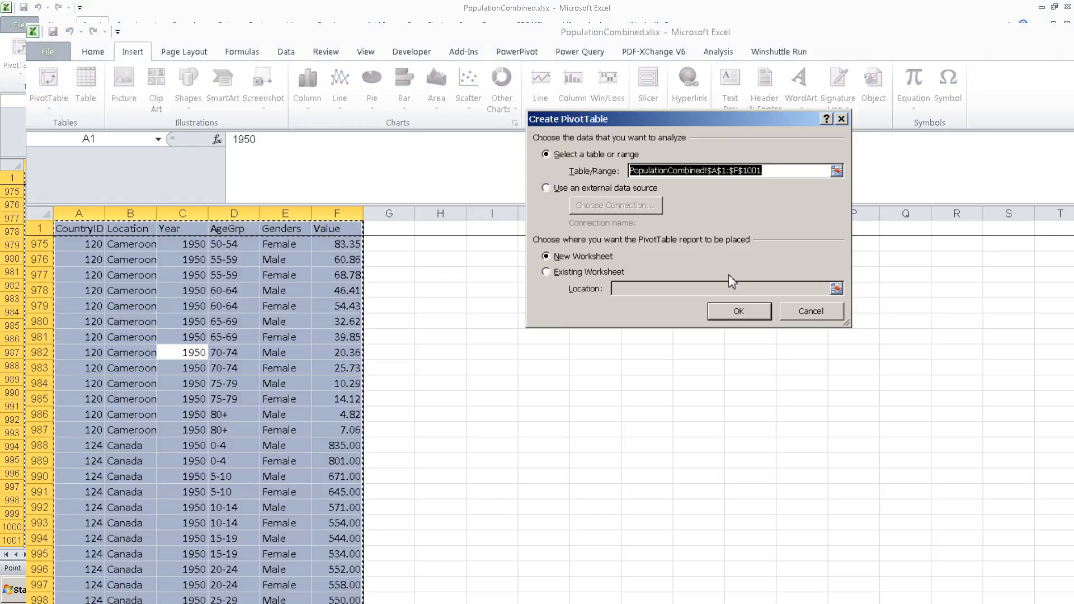
left_click(733, 309)
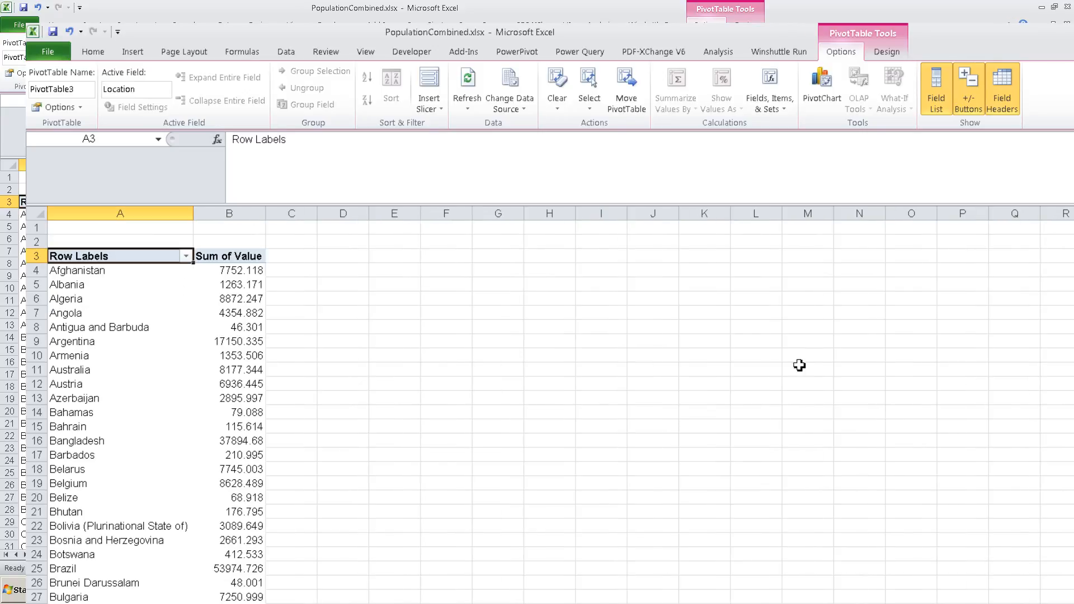
left_click(178, 426)
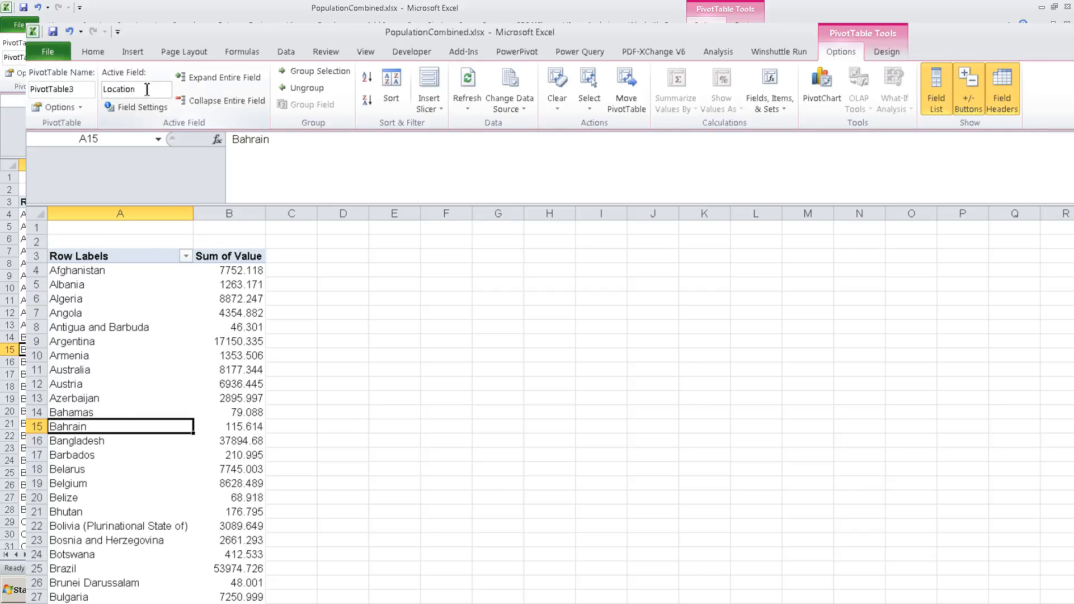
left_click(132, 52)
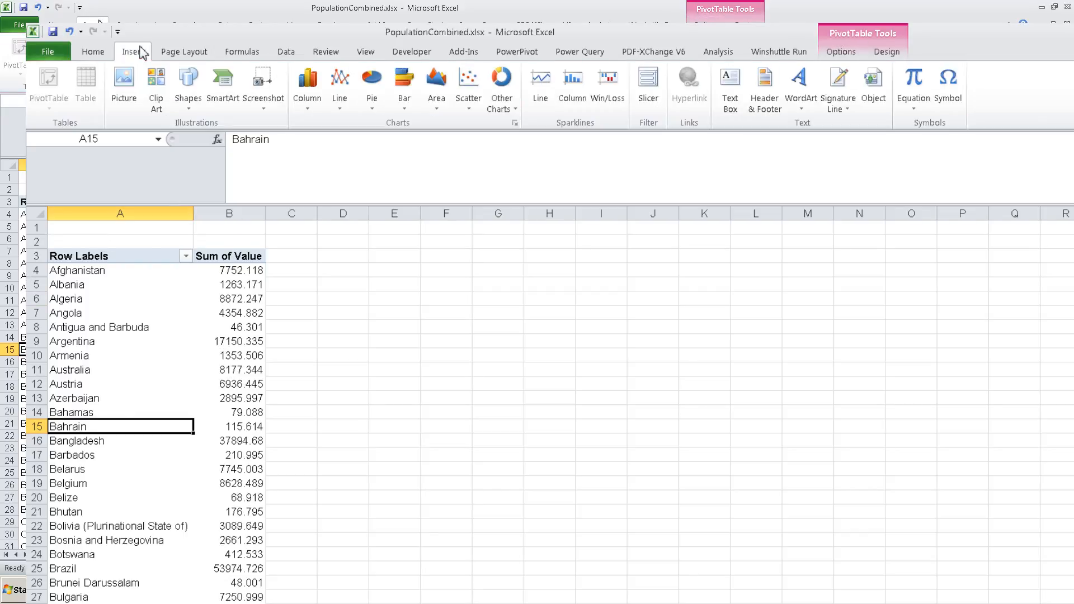
left_click(312, 107)
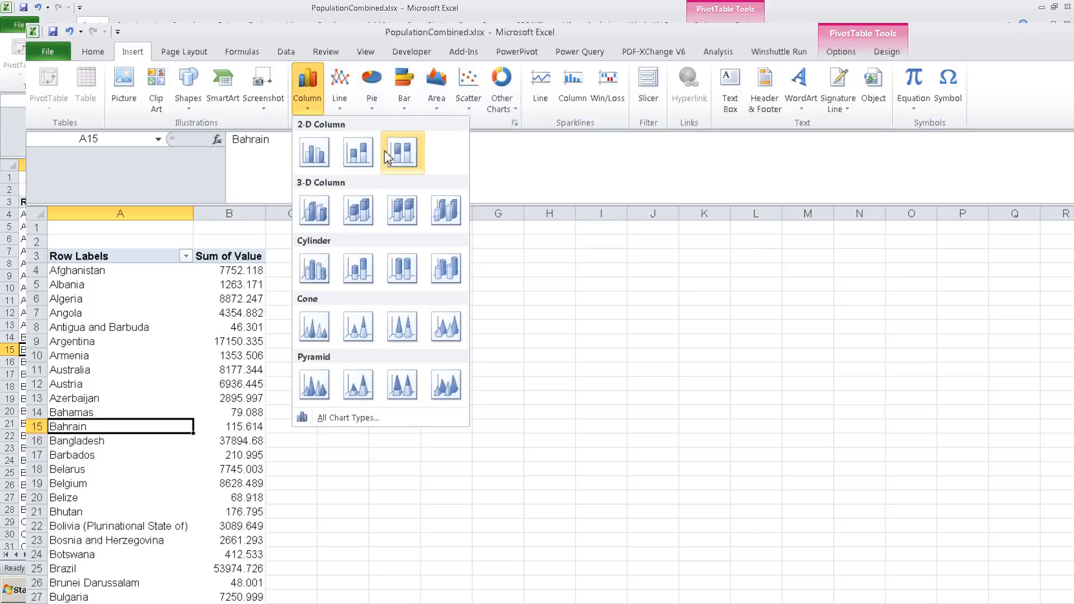
left_click(204, 302)
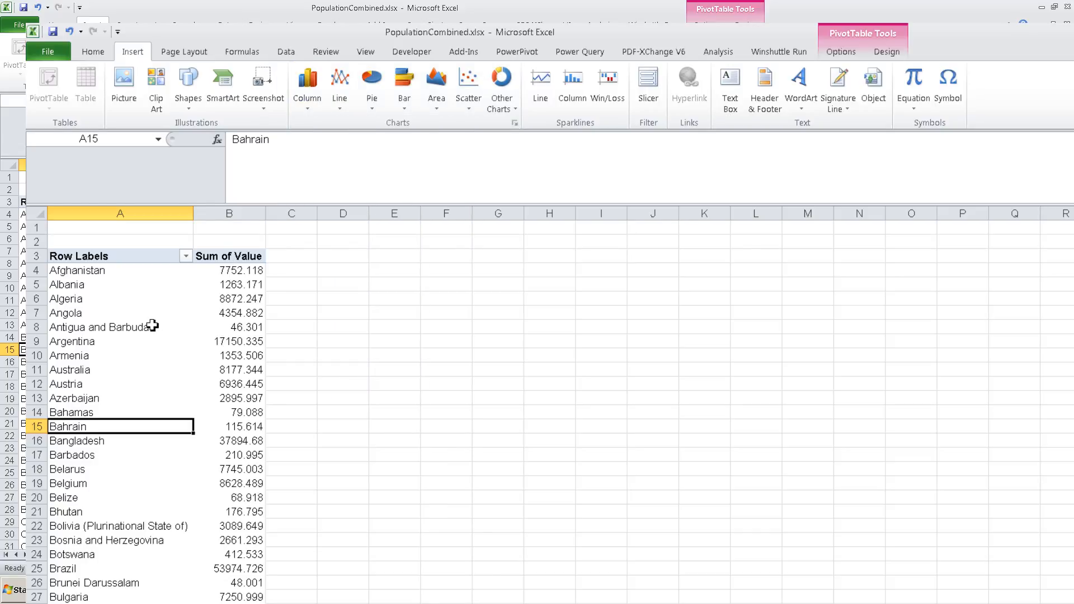
double_click(150, 327)
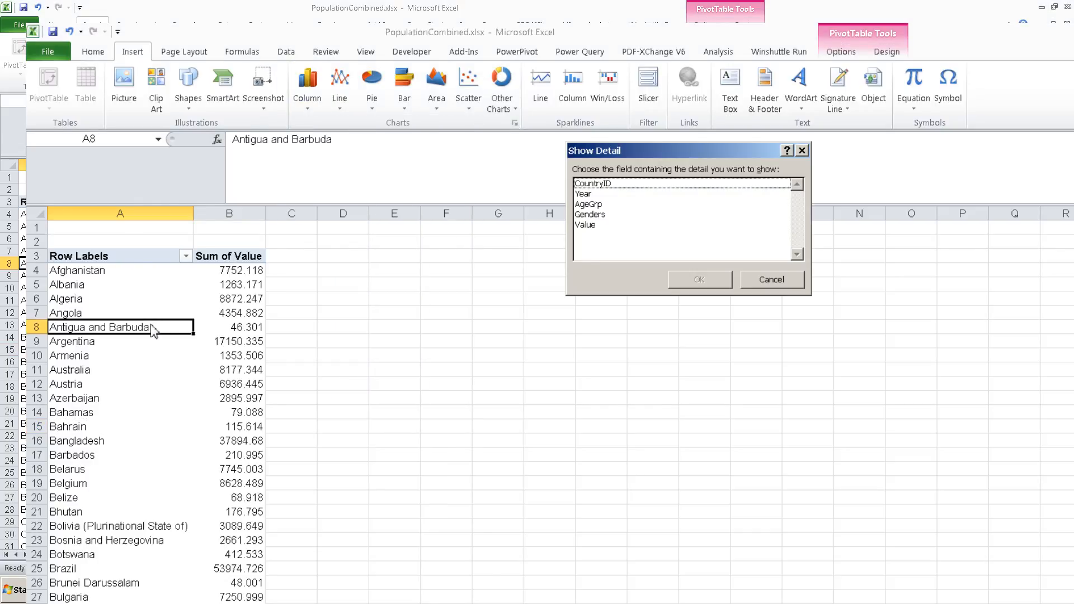
left_click(766, 279)
Insert a 2-D clustered column chart from the entire PivotTable and widen it so the country labels have more room.
left_click(171, 421)
key("ctrl+a")
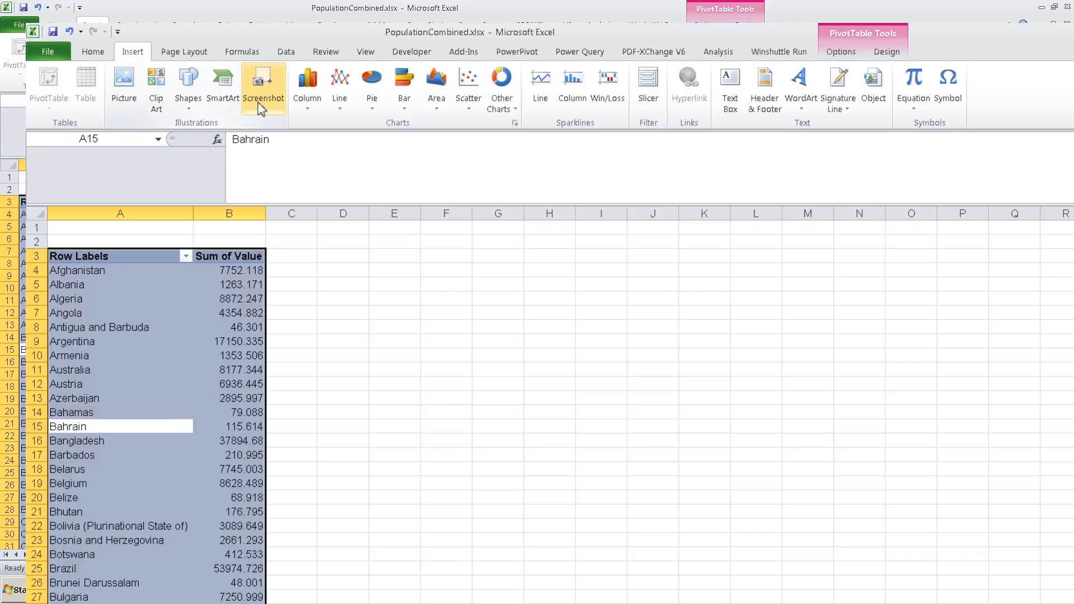
left_click(307, 90)
left_click(315, 152)
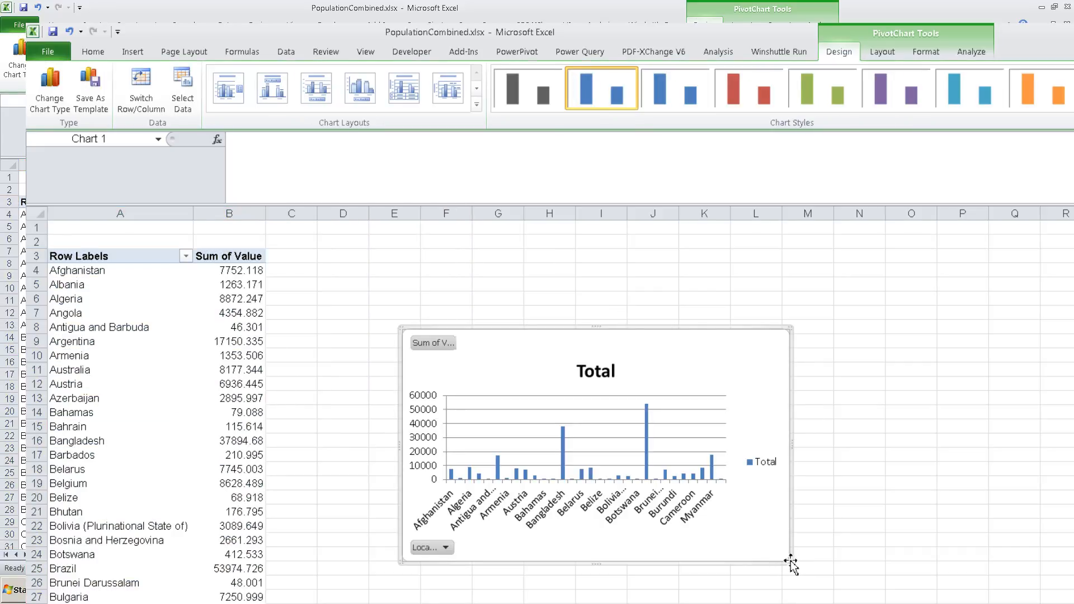
left_click_drag(790, 563, 976, 588)
Strip the column chart of its legend, title and horizontal gridlines.
left_click(958, 482)
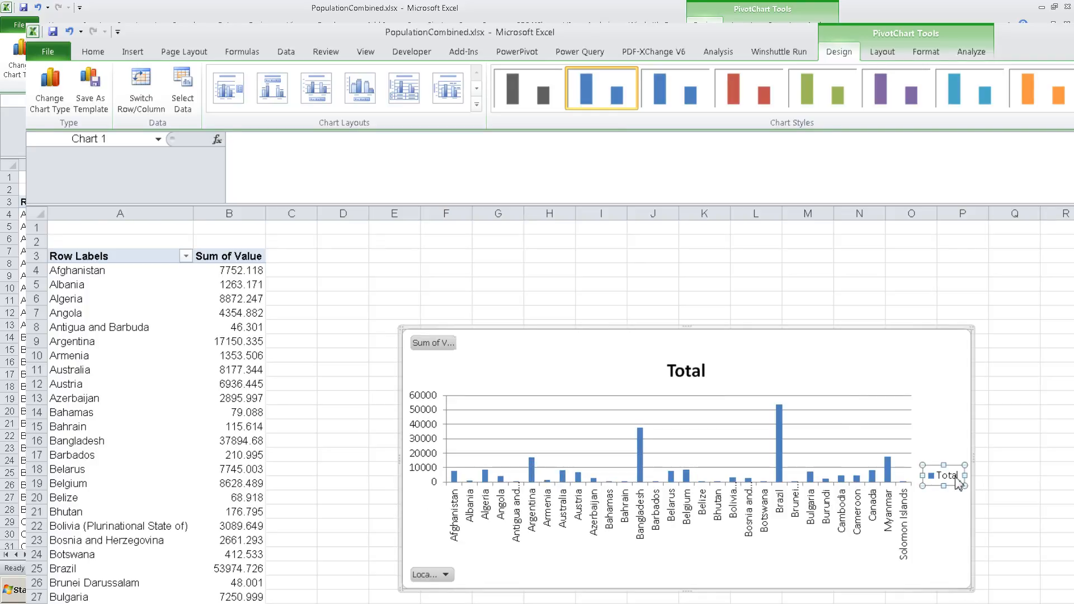
key("Delete")
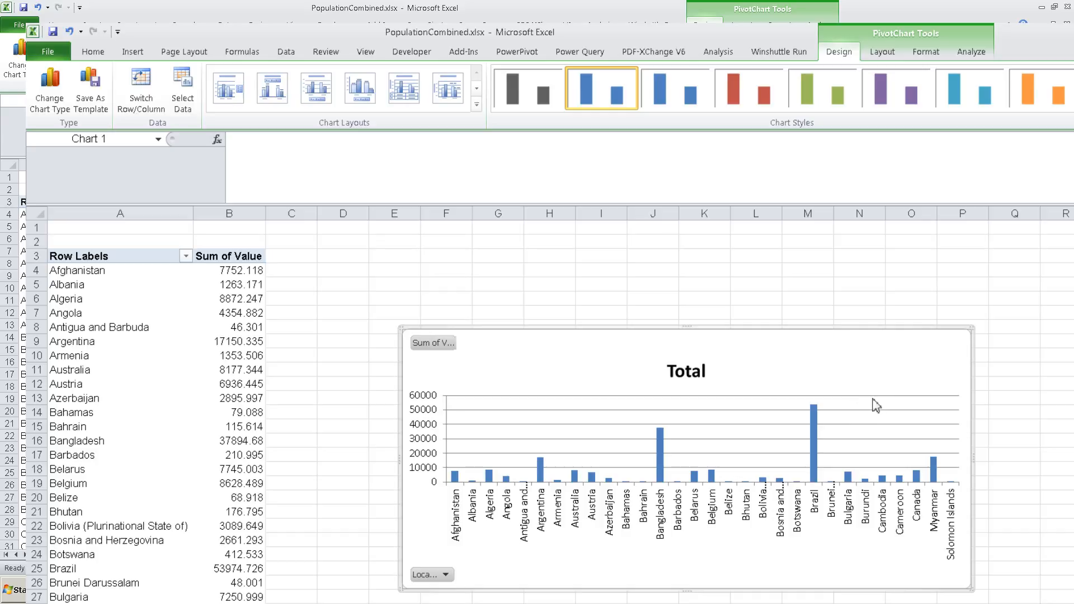
left_click(699, 373)
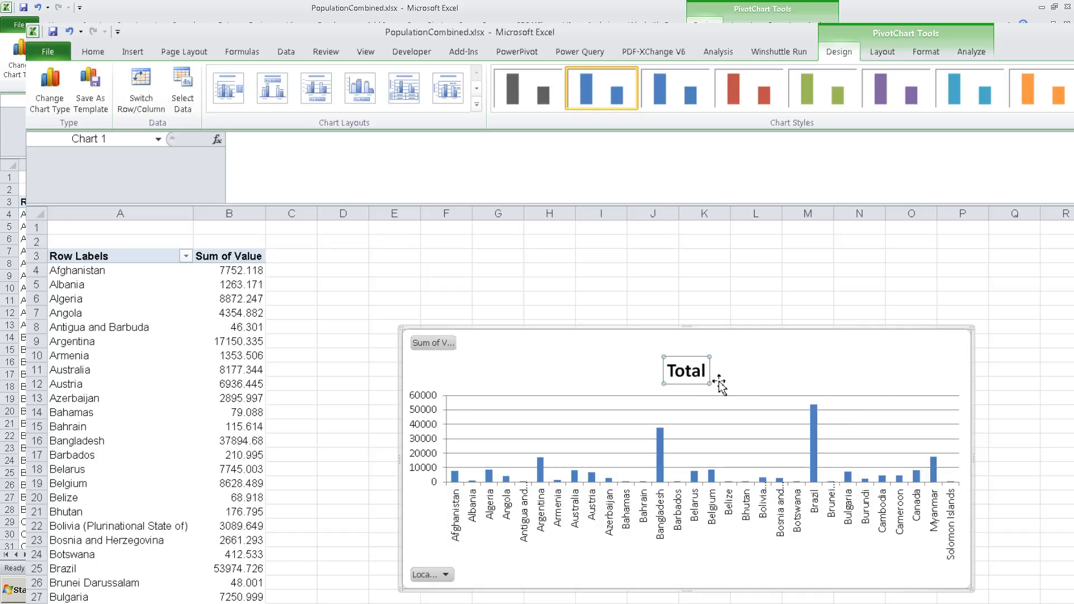
key("Delete")
left_click(891, 364)
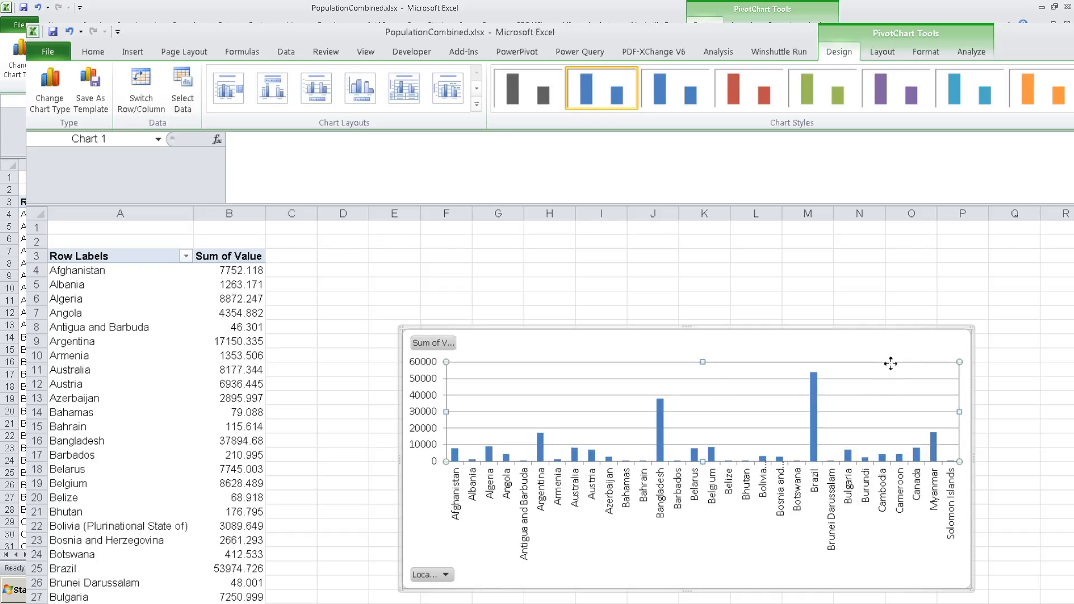
left_click(890, 379)
key("Delete")
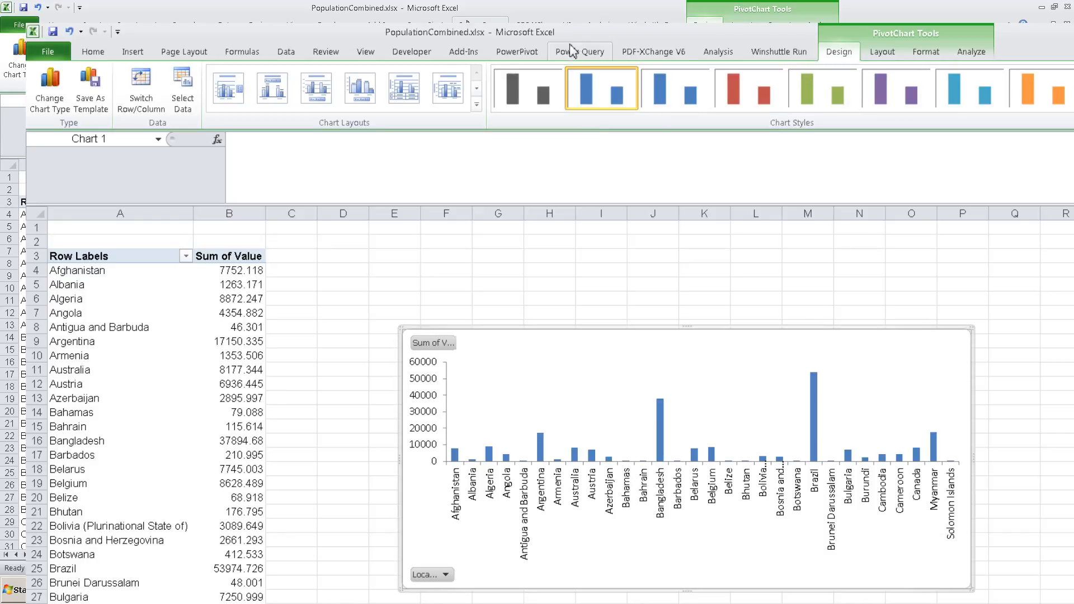
Insert a slicer for the Genders field from the PivotChart.
left_click(884, 52)
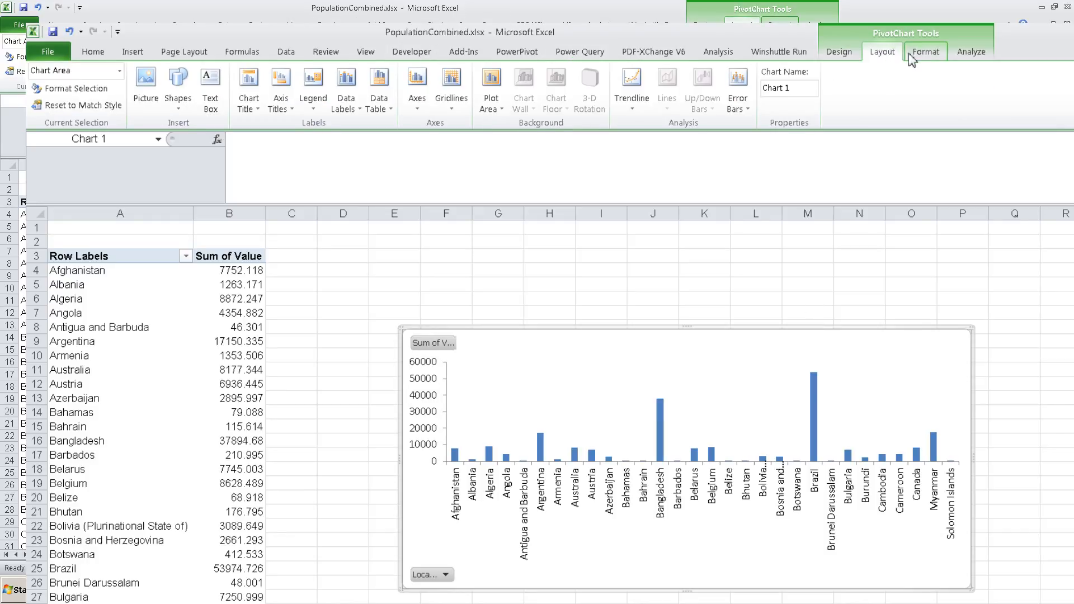
left_click(938, 54)
left_click(970, 58)
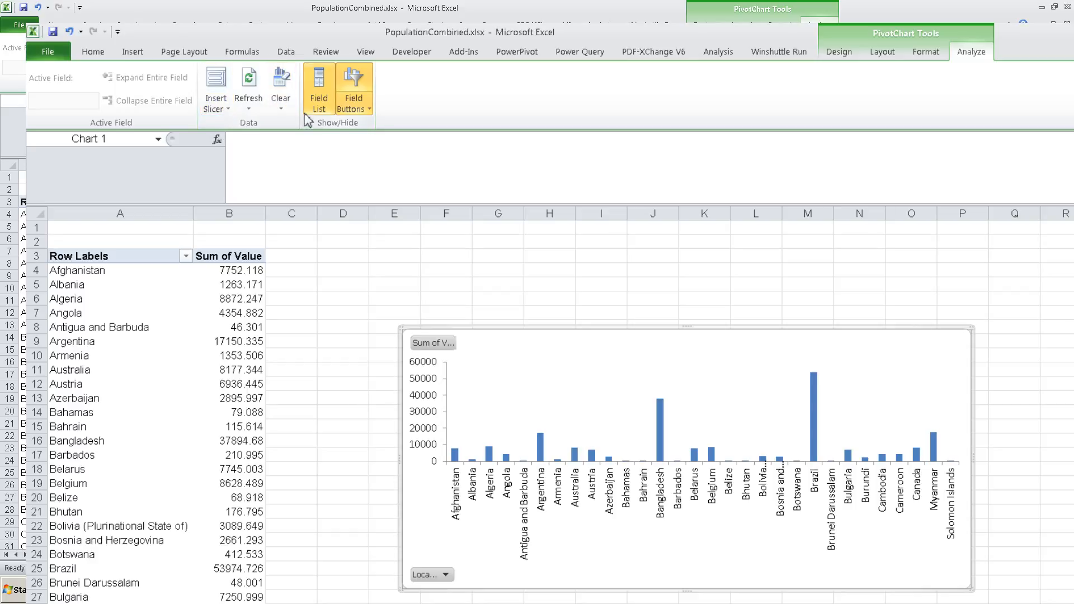
left_click(216, 107)
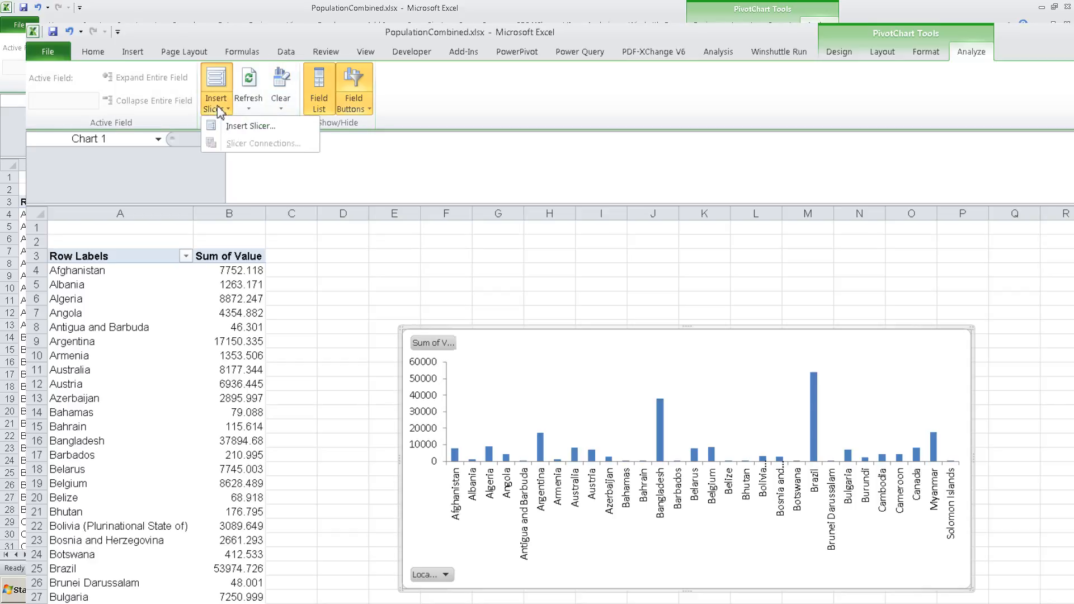
left_click(241, 136)
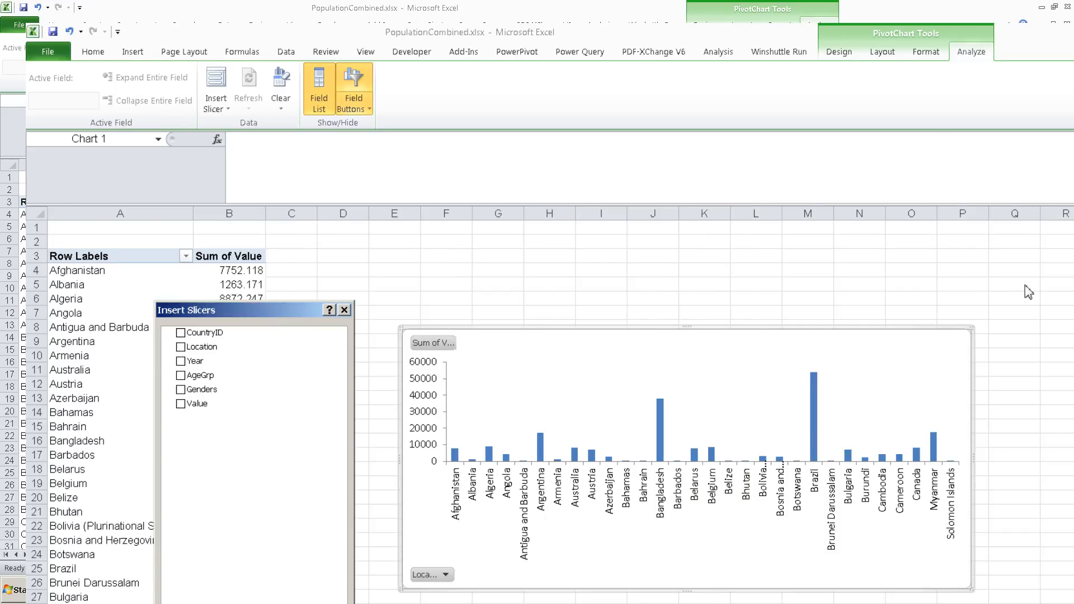
left_click_drag(1028, 292, 1028, 287)
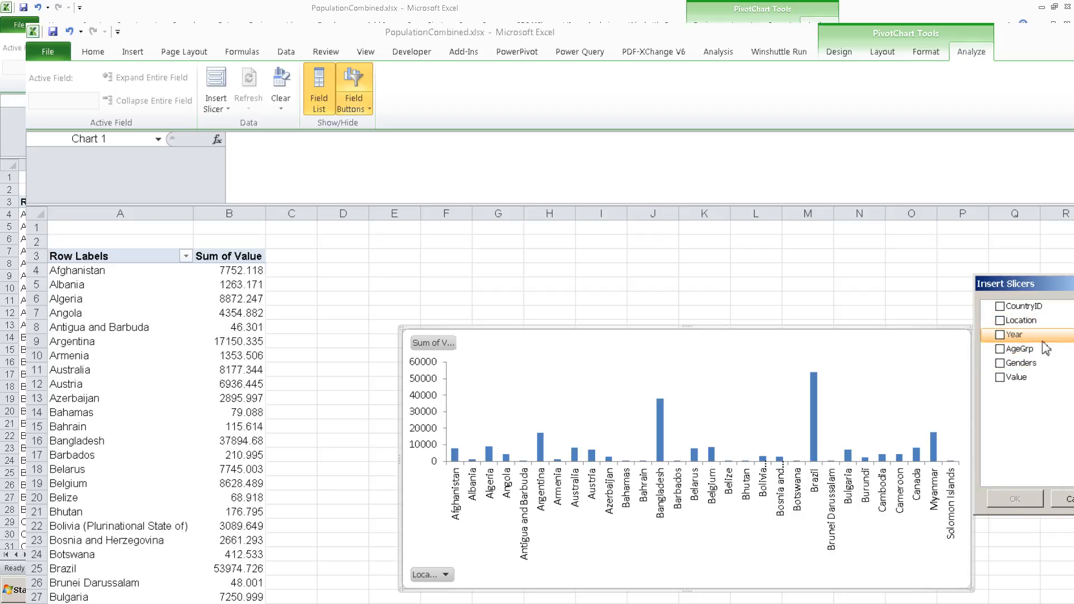
left_click(1000, 363)
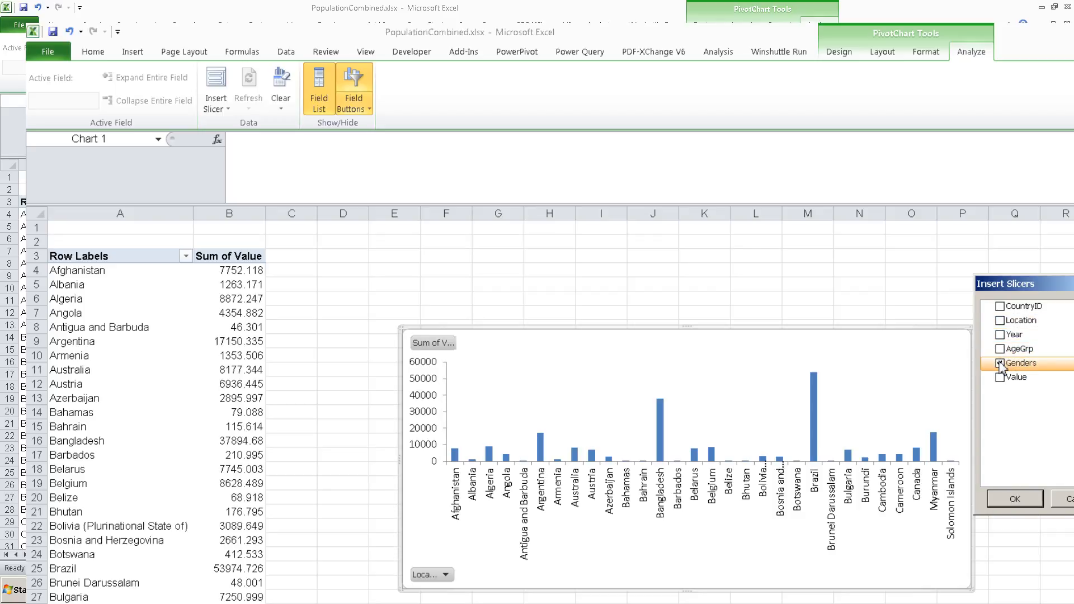
left_click(1015, 499)
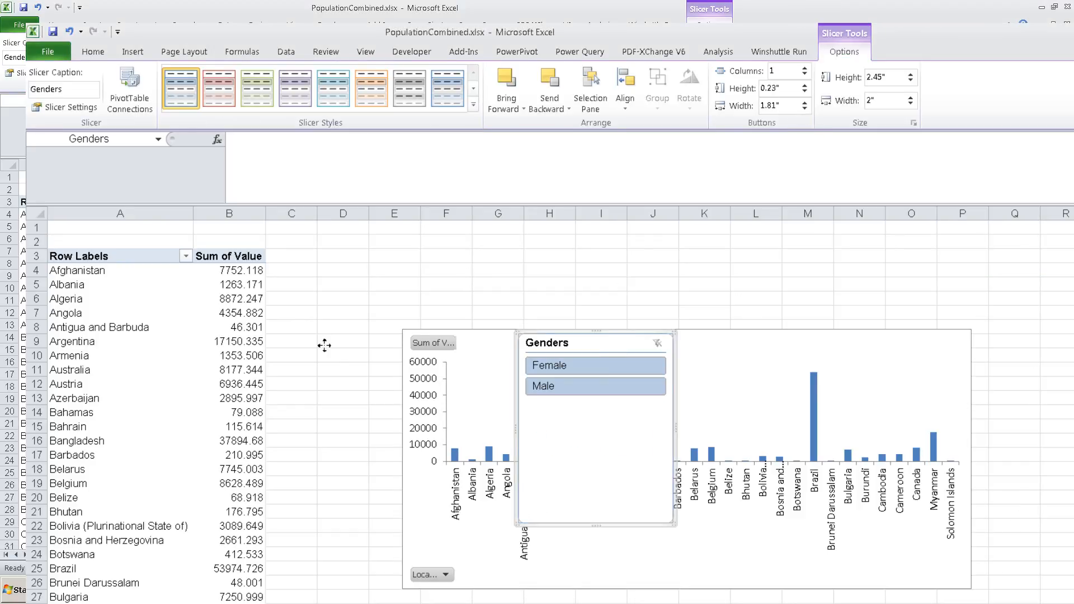
Arrange the Genders slicer between the PivotTable and the chart, and use it to filter by Female and by Male.
left_click_drag(325, 345, 371, 264)
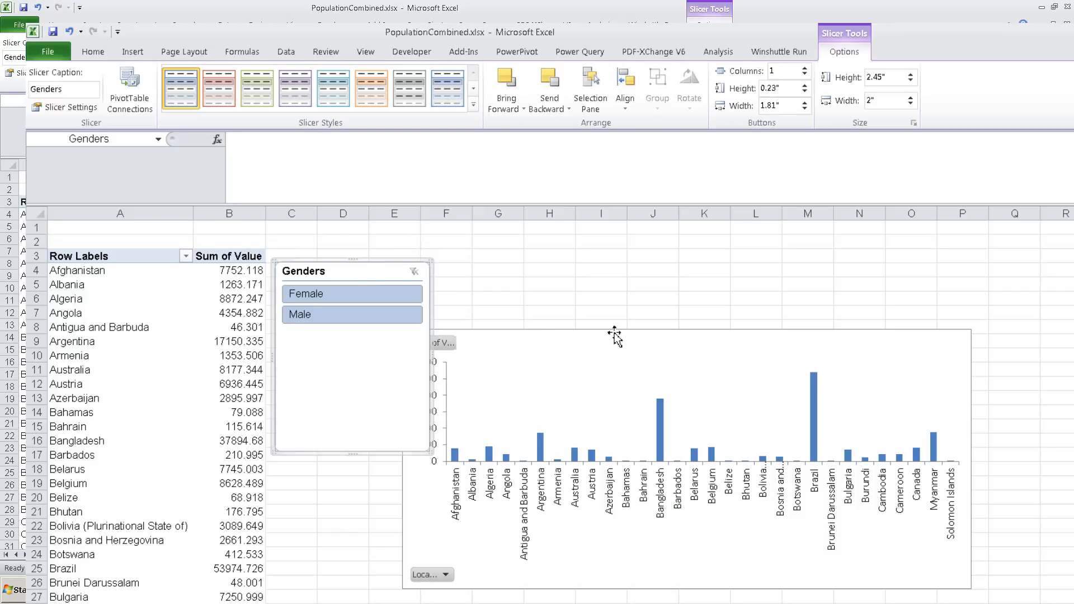
left_click_drag(614, 336, 765, 299)
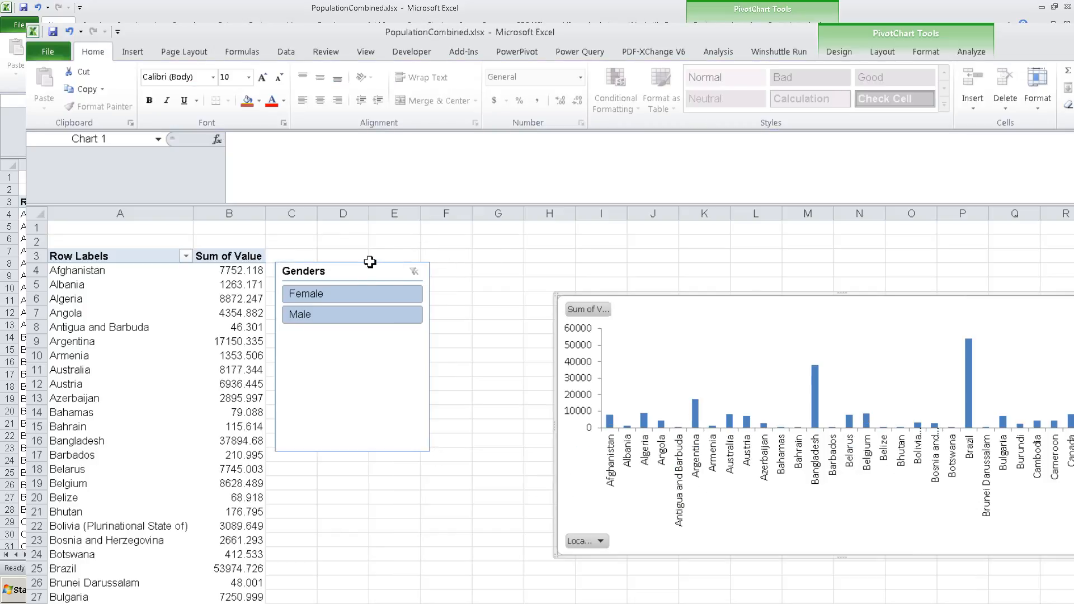
left_click_drag(369, 262, 446, 299)
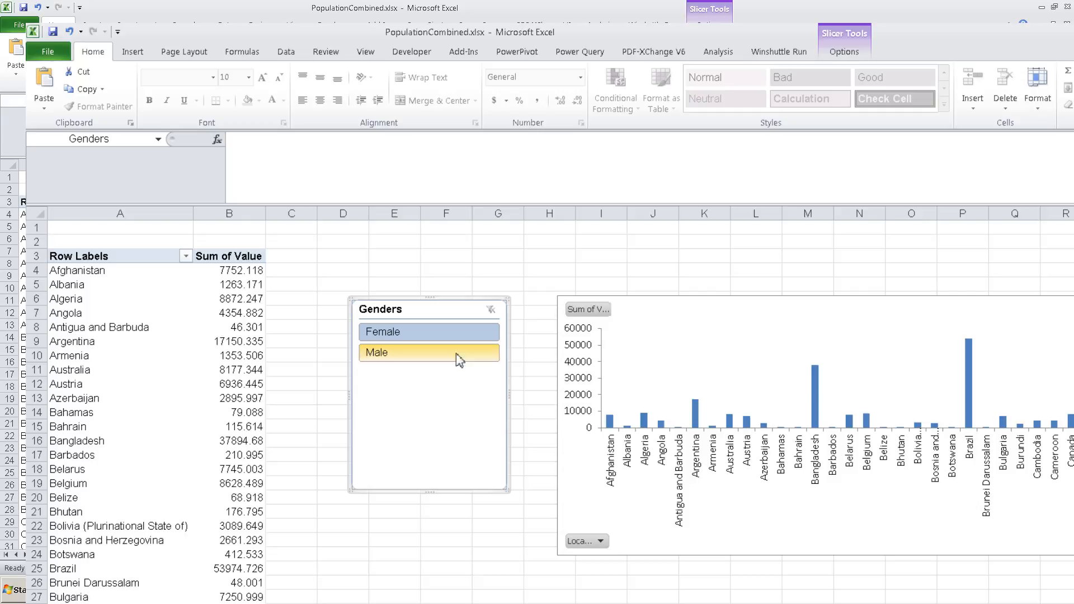
left_click(430, 335)
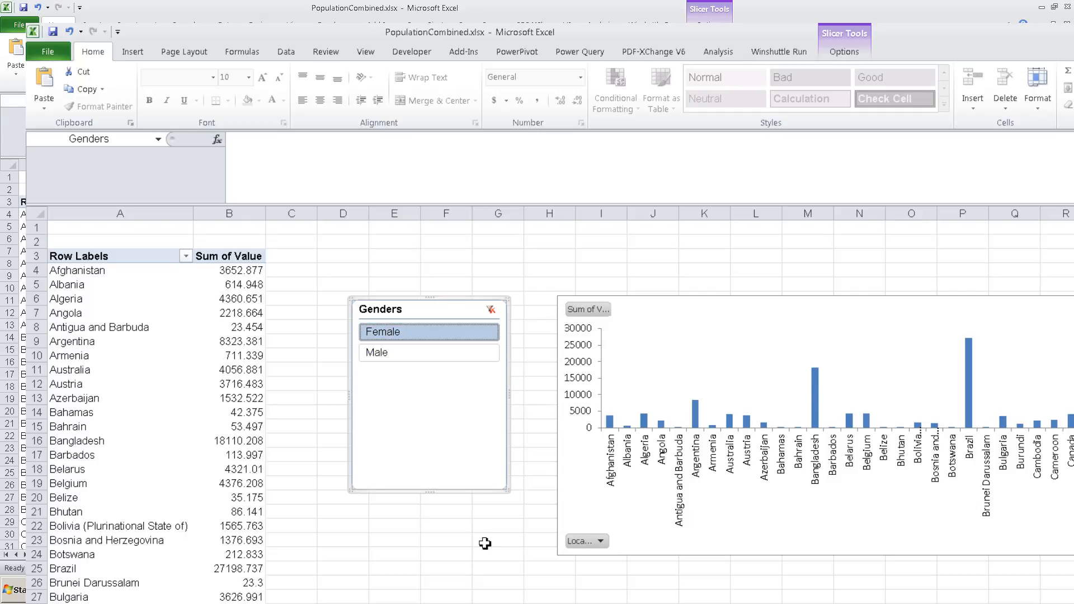
left_click(439, 354)
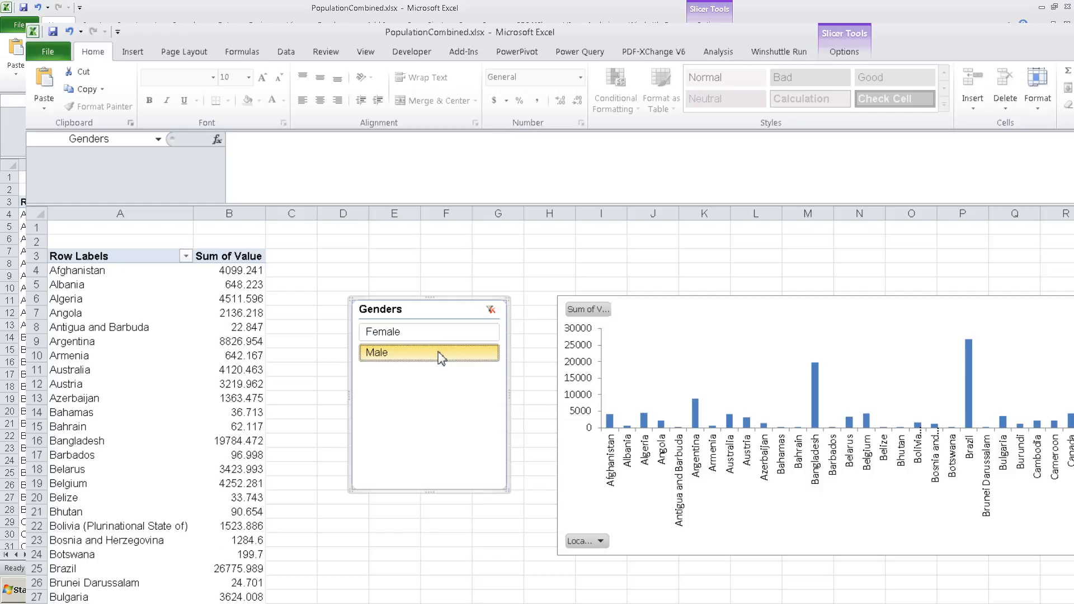
Add data labels to the chart's column series.
right_click(815, 378)
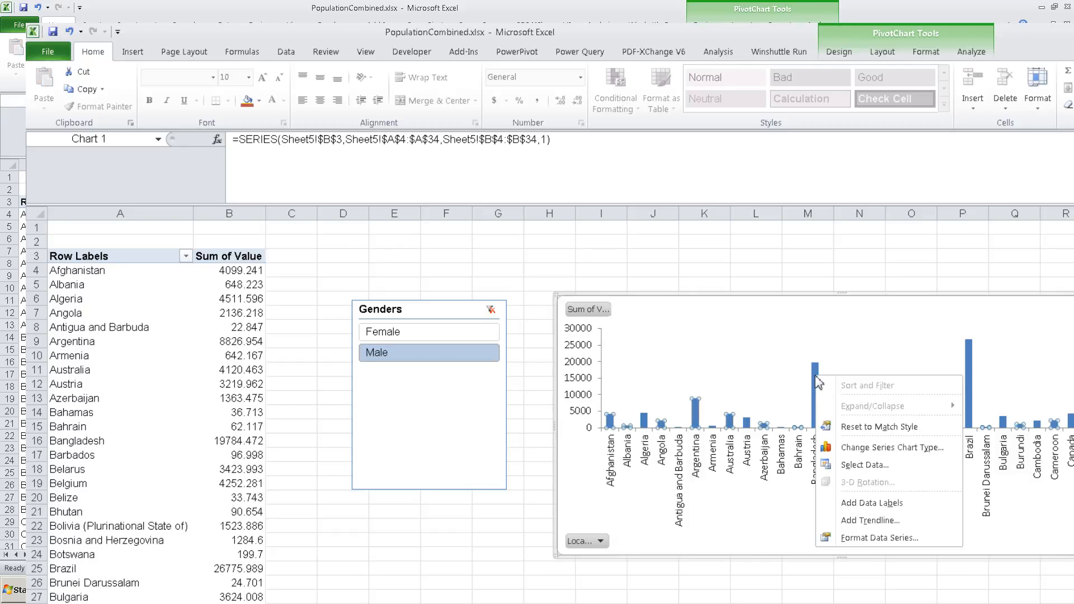
left_click(912, 508)
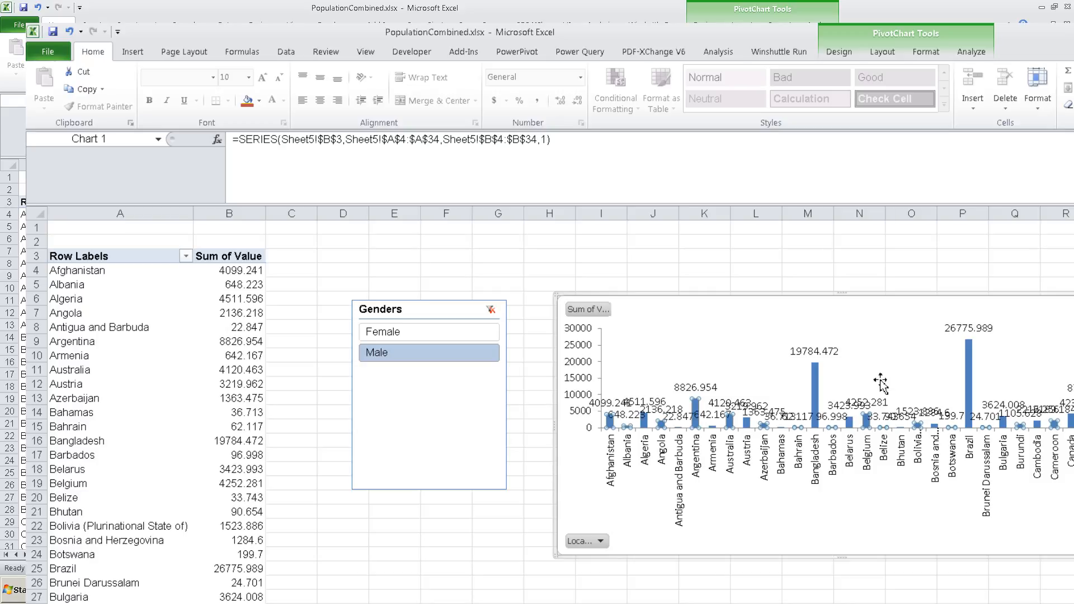
Format the column data labels as numbers with 0 decimal places and no thousands separator.
left_click(832, 356)
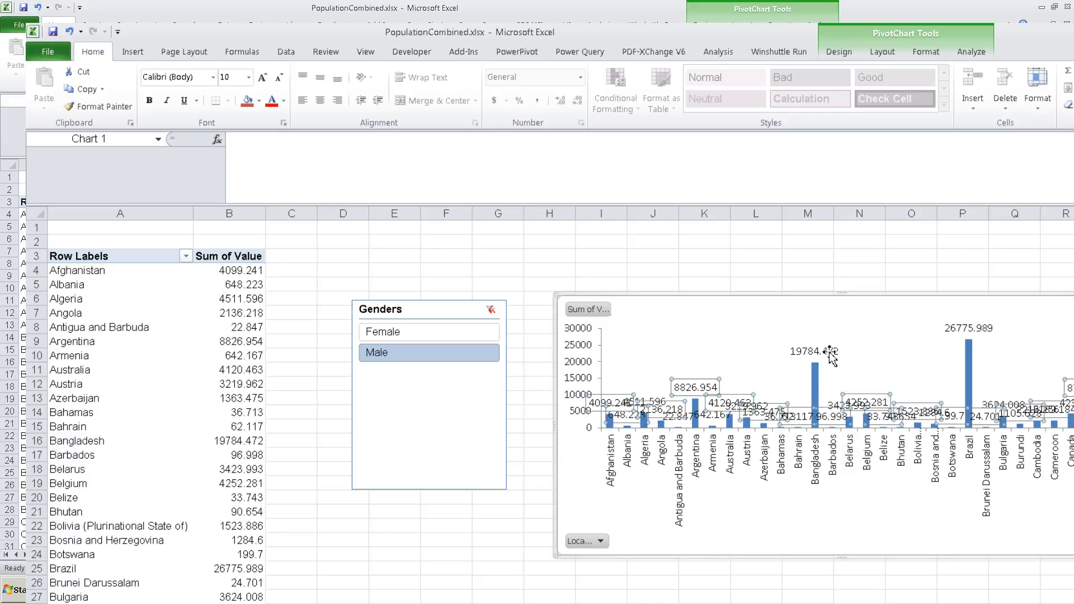
left_click(831, 352)
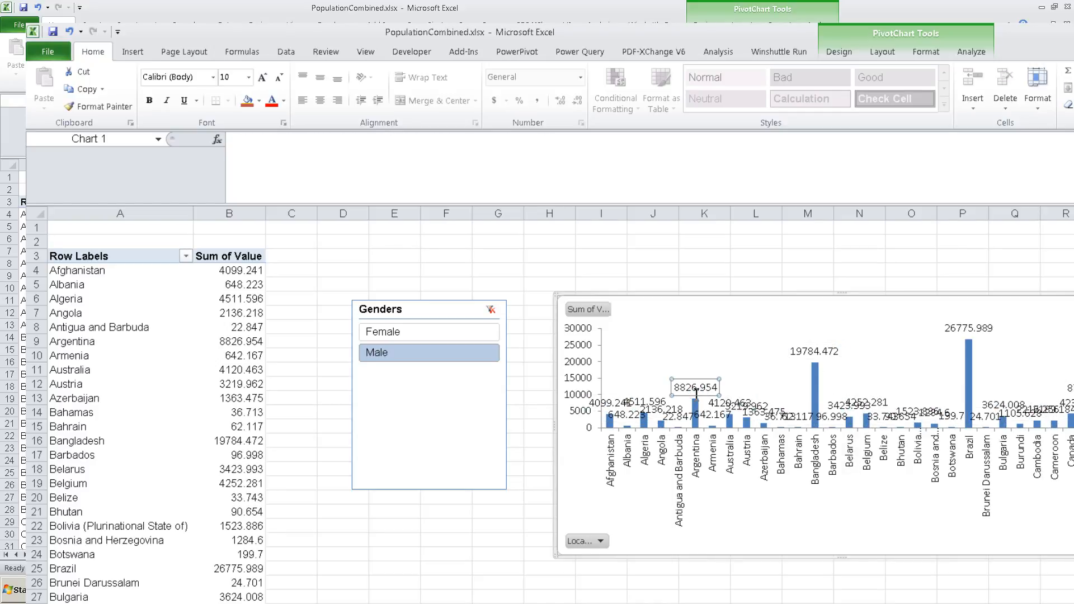
left_click(703, 270)
left_click(756, 410)
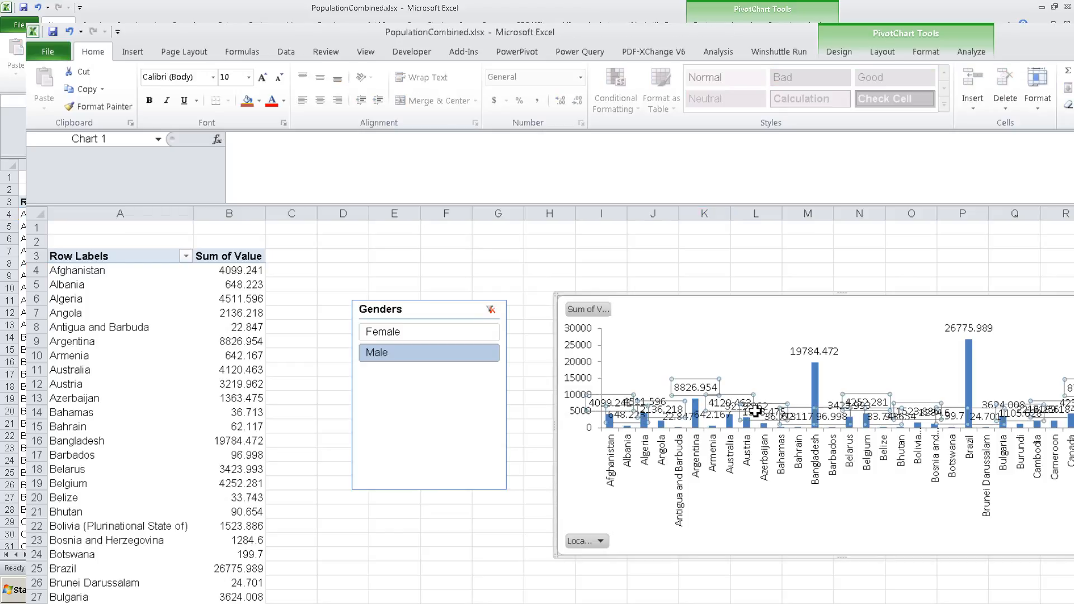
right_click(756, 410)
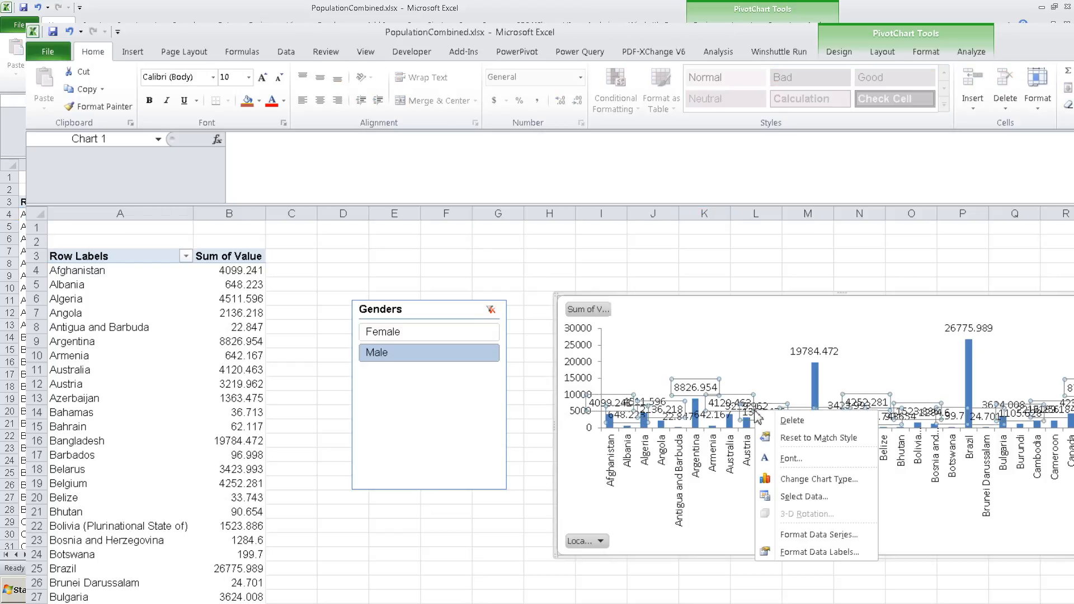
left_click(841, 553)
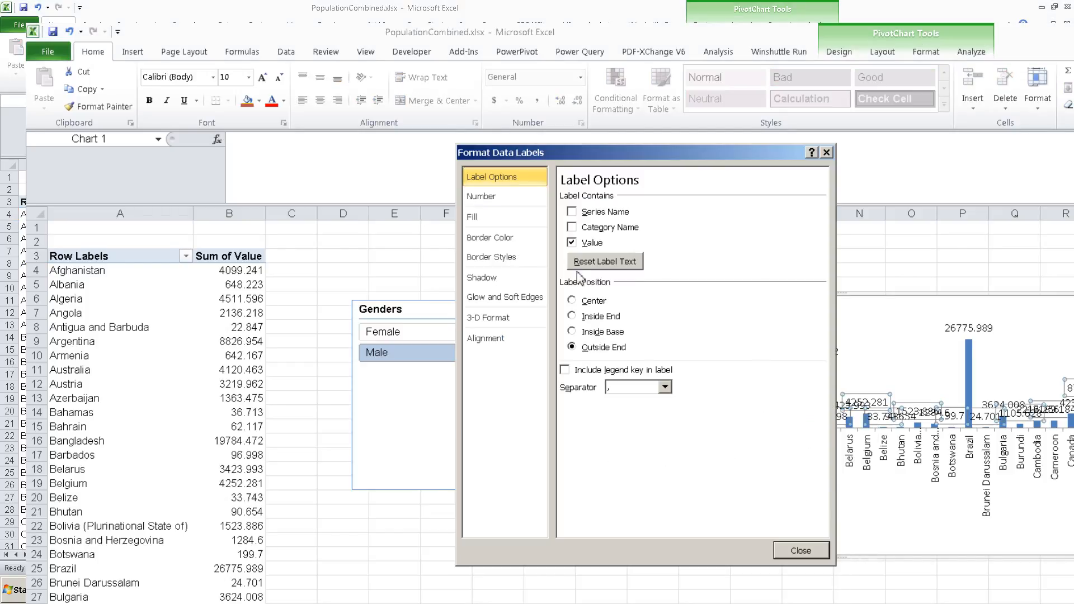
left_click(498, 198)
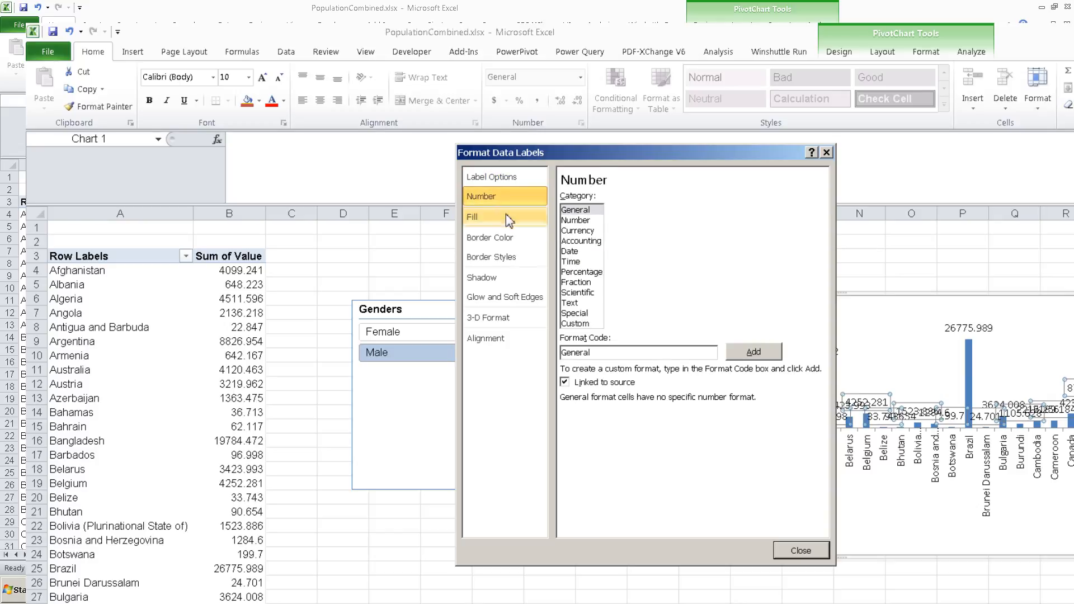
left_click(575, 220)
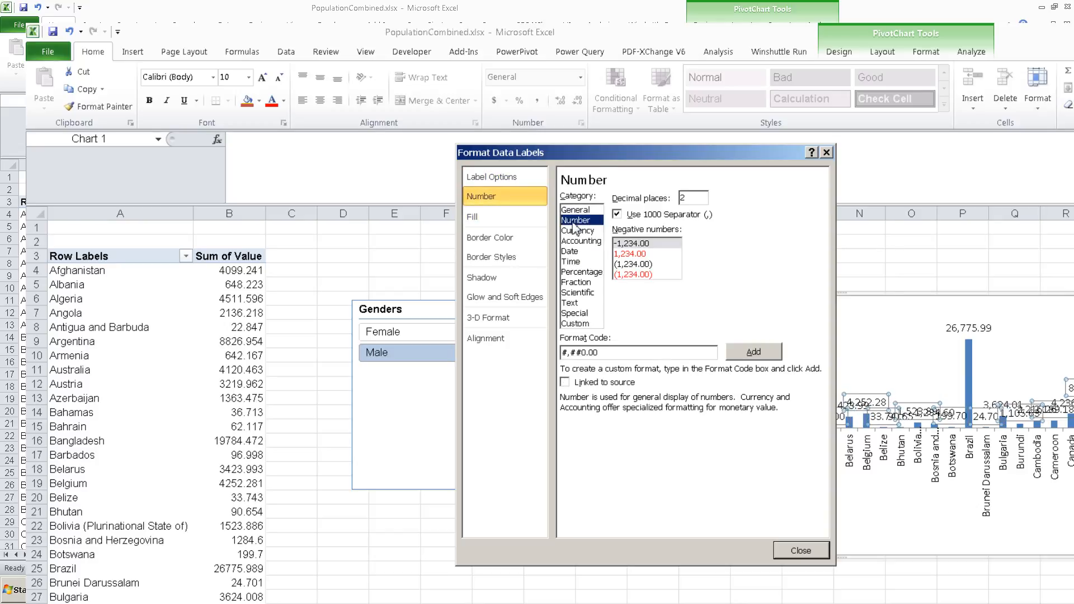
left_click(701, 203)
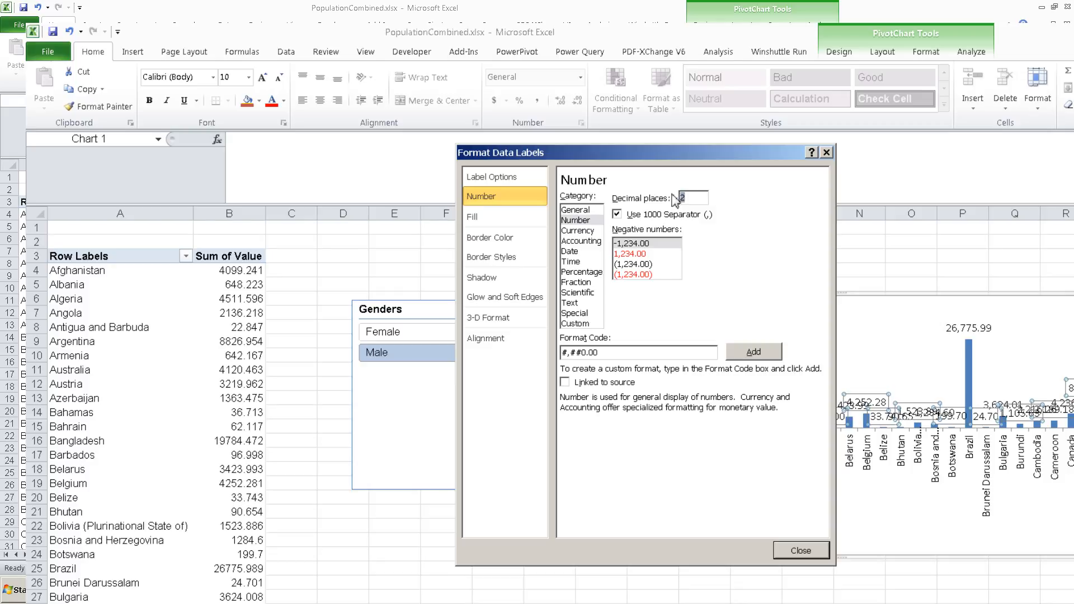
key("BackSpace")
type("0")
left_click(617, 215)
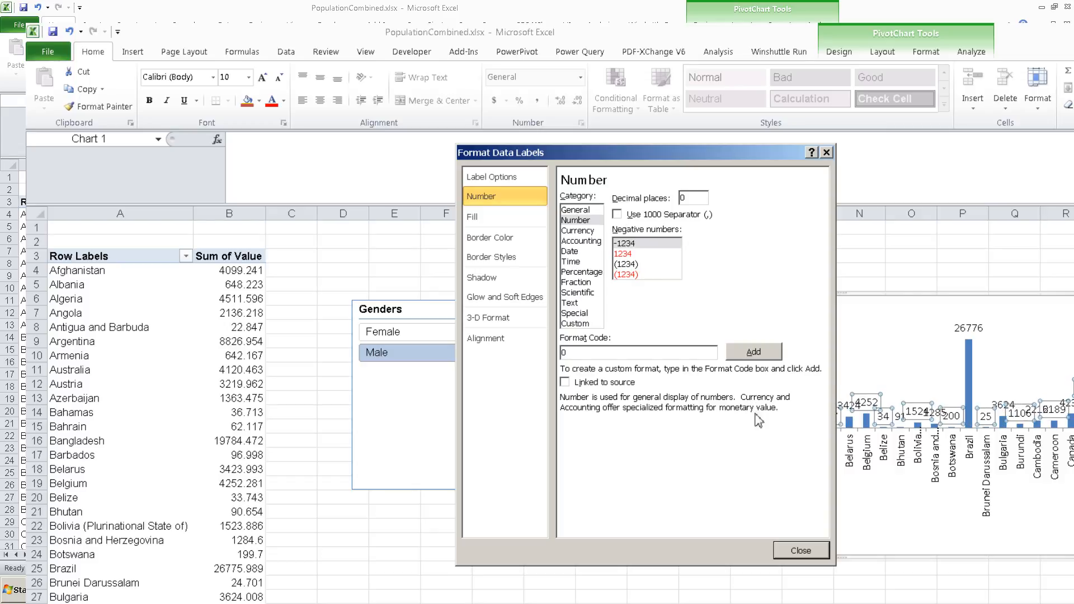
left_click(808, 559)
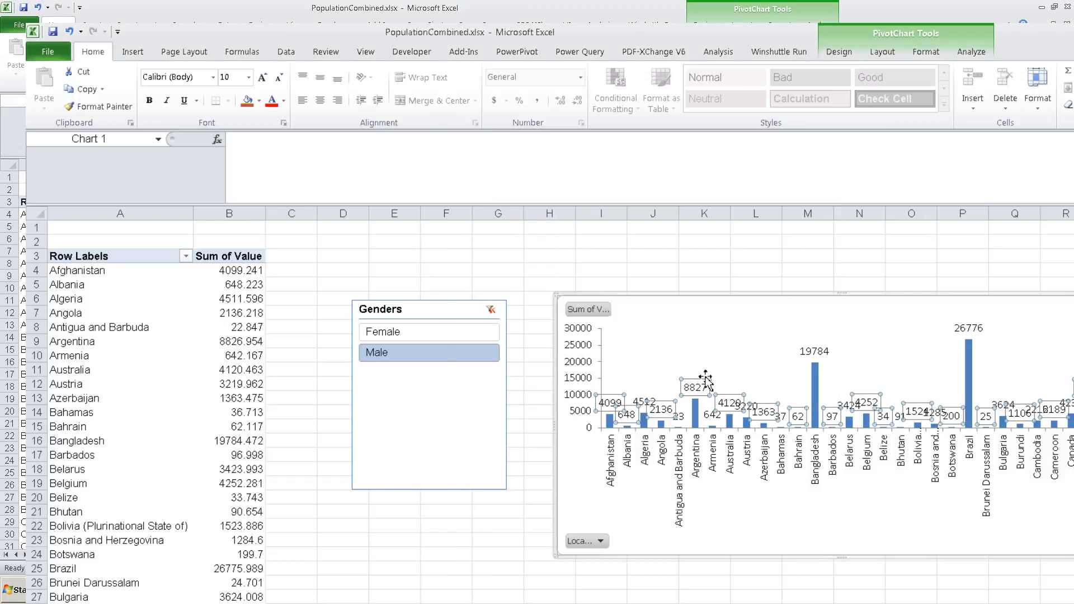
Set the font size of the column data labels to 7.
left_click(241, 81)
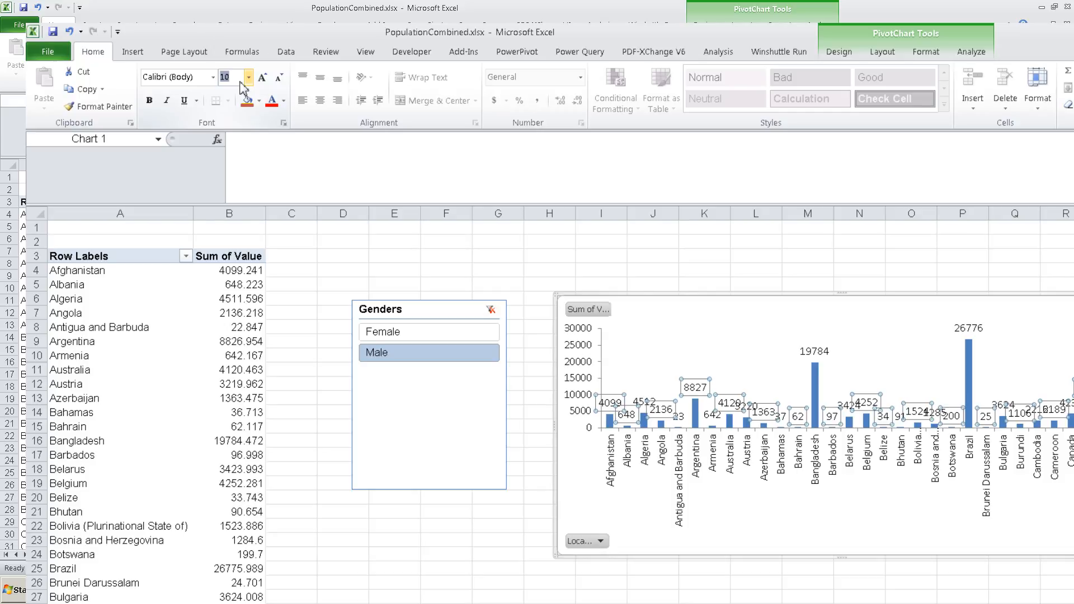
type("7")
key("Return")
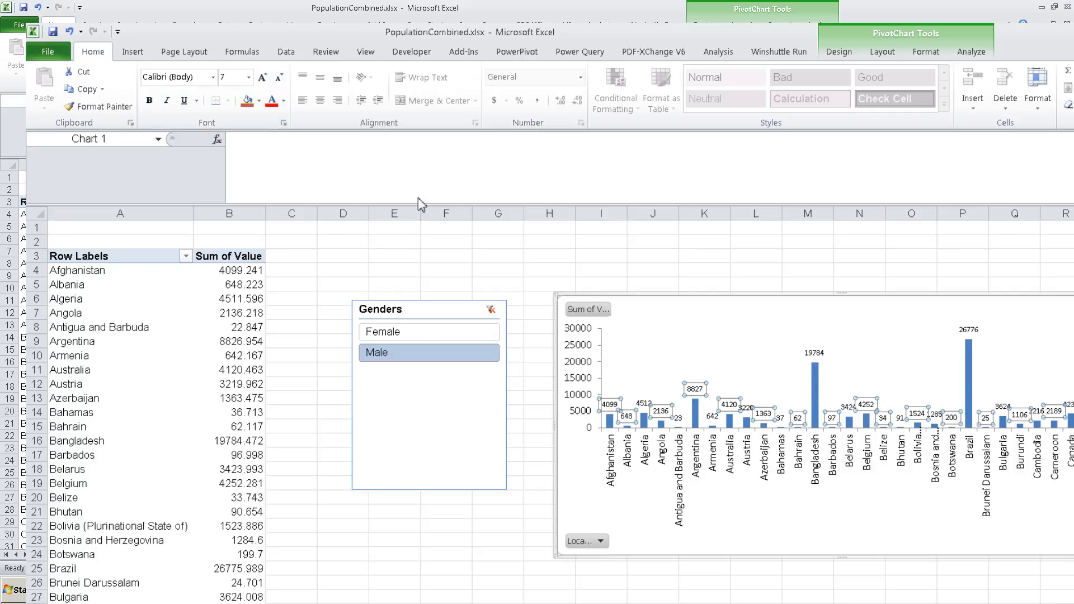
left_click(842, 349)
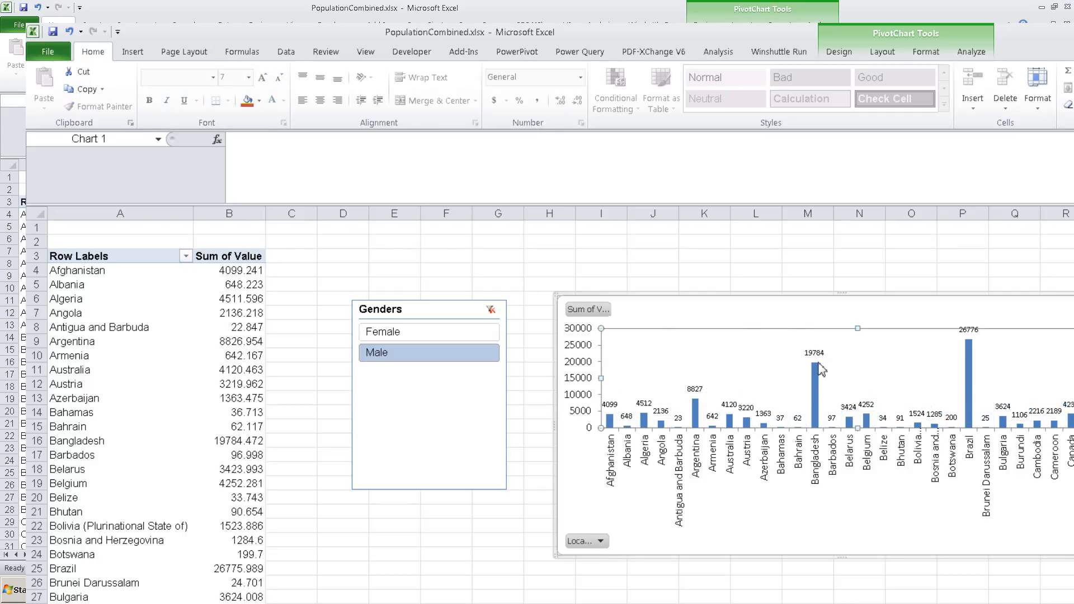
Enlarge the chart slightly from its upper-left corner and set the country axis labels to font size 8.
left_click(559, 301)
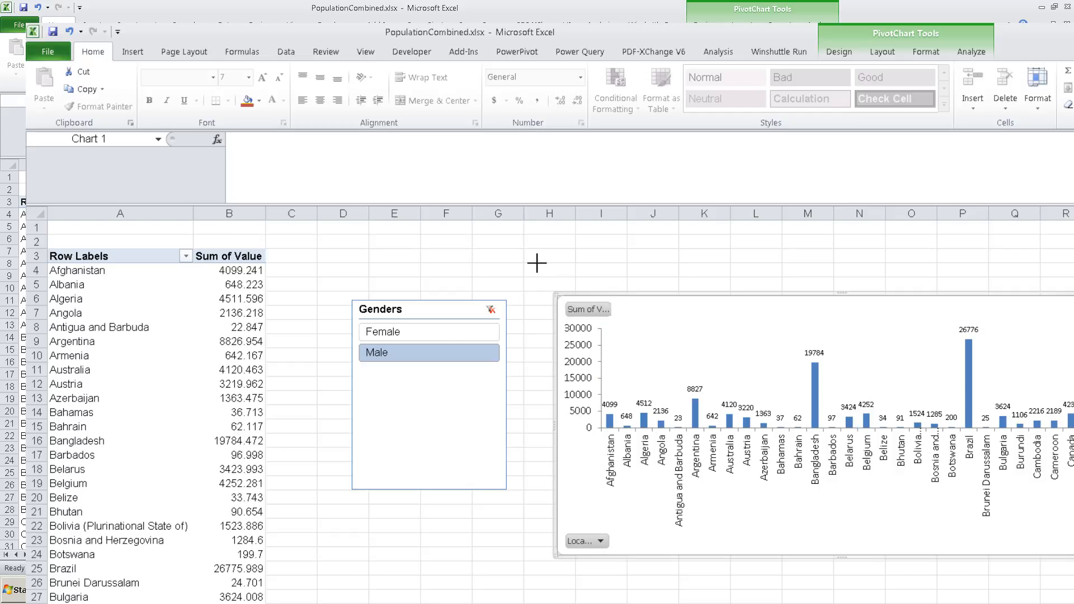
left_click_drag(536, 263, 536, 262)
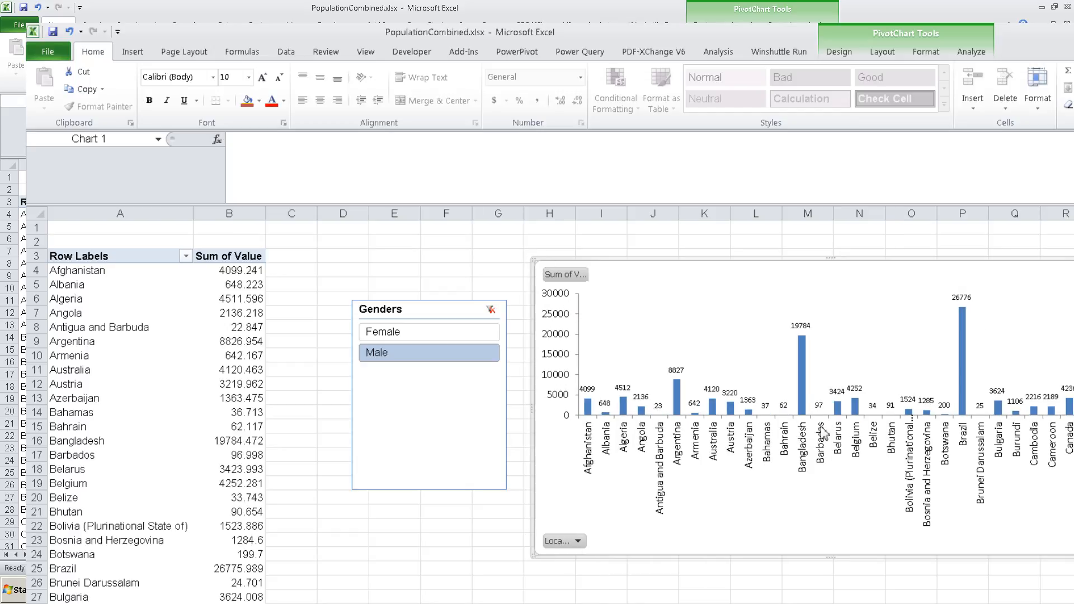
left_click(805, 451)
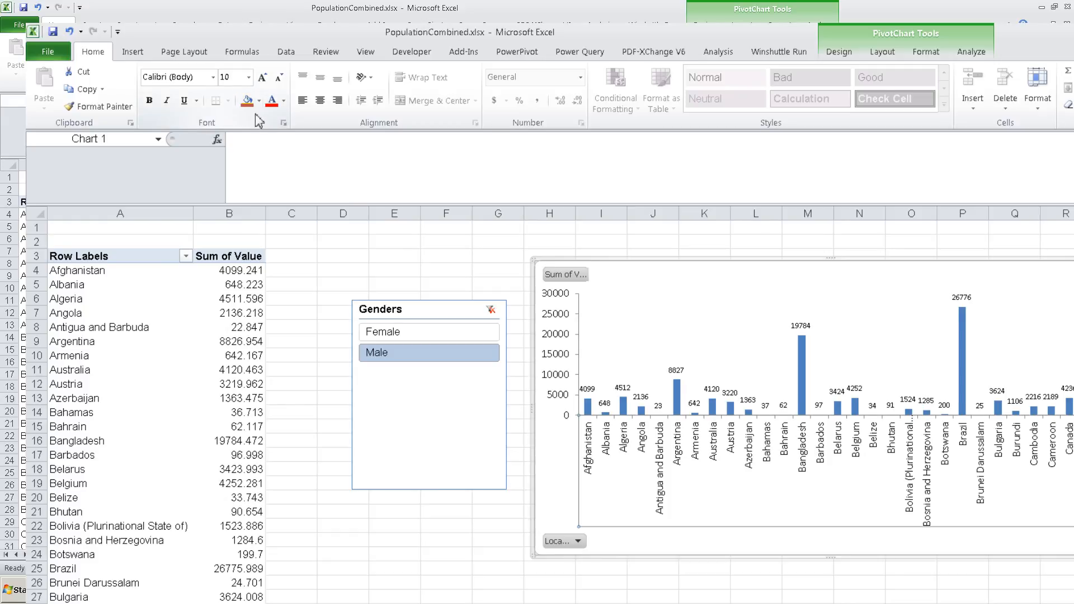
left_click(248, 77)
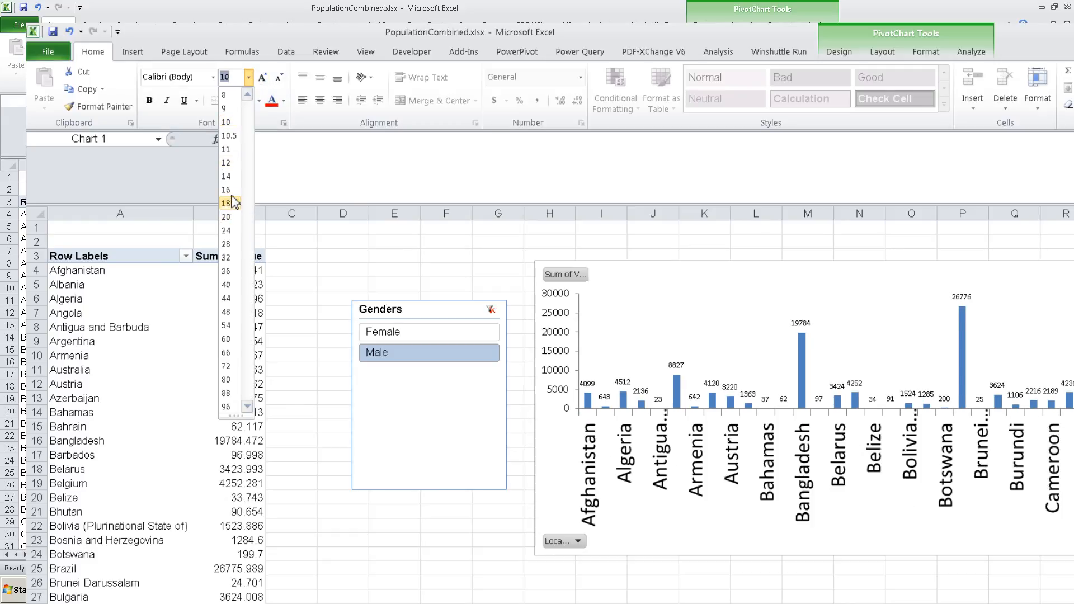
left_click(226, 96)
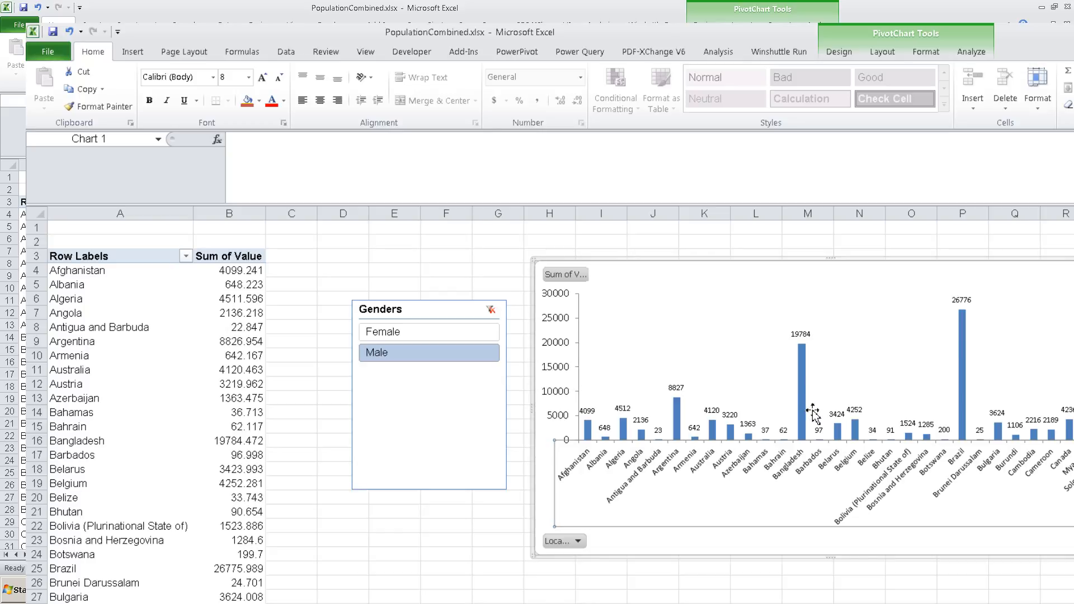
Format the chart area with no fill and no border line.
right_click(825, 301)
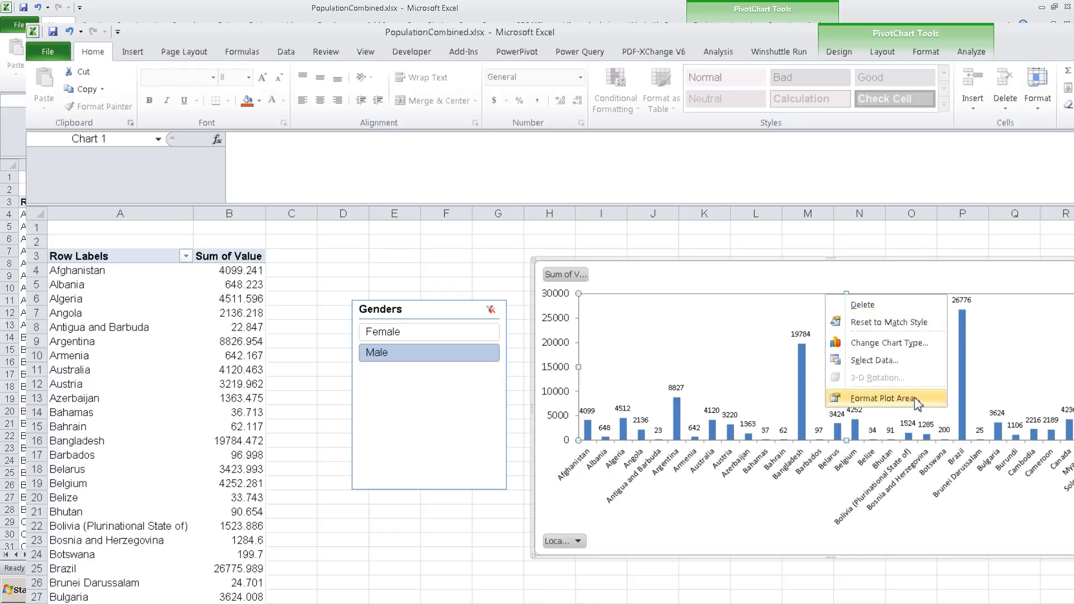
left_click(703, 281)
right_click(703, 282)
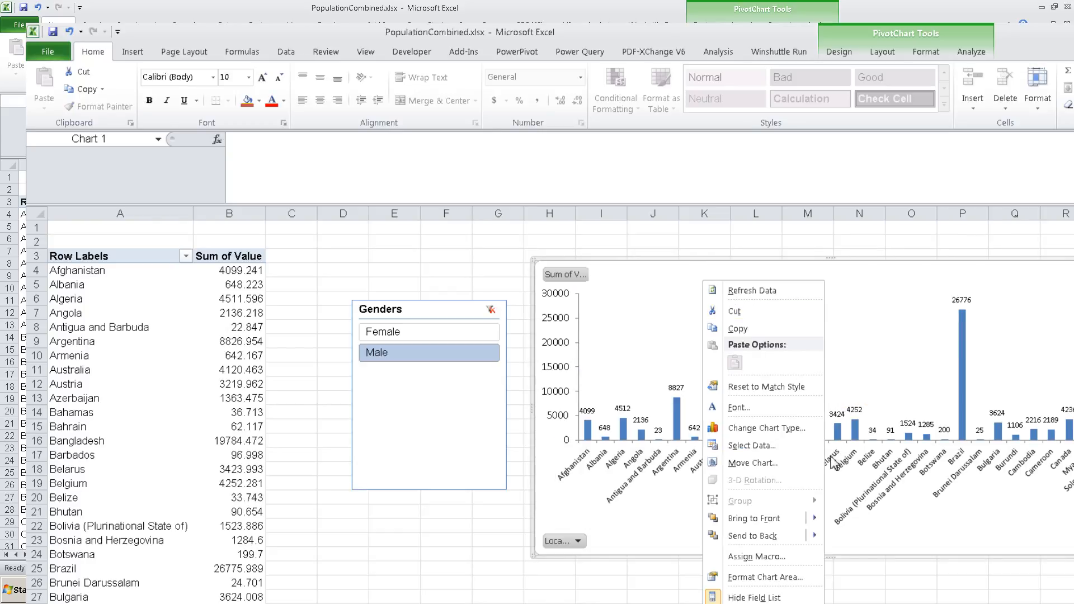
left_click(781, 581)
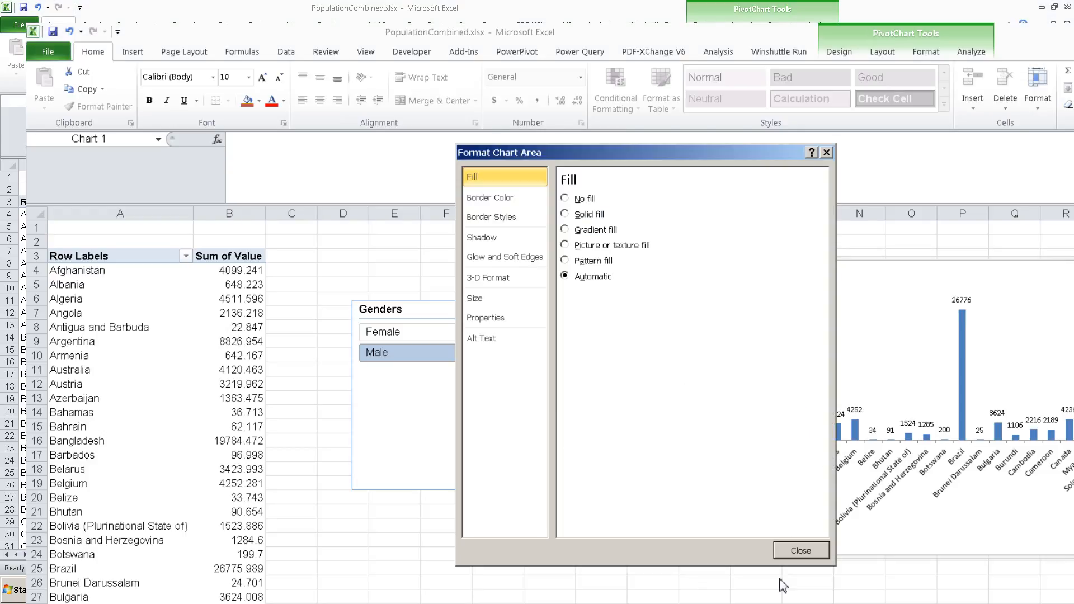
left_click(579, 200)
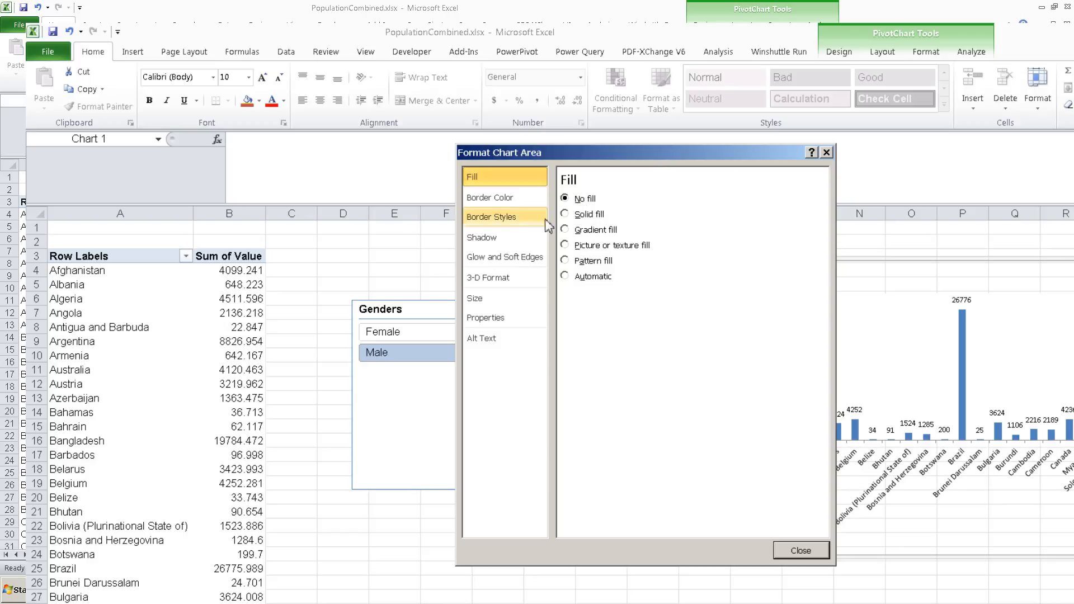
left_click(518, 204)
left_click(573, 200)
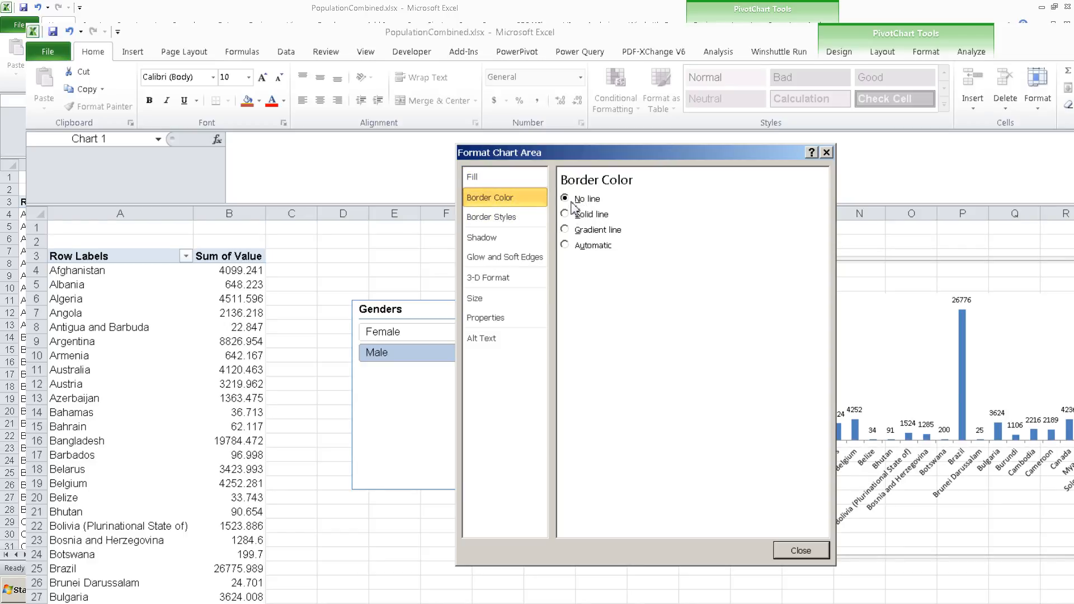
left_click(506, 218)
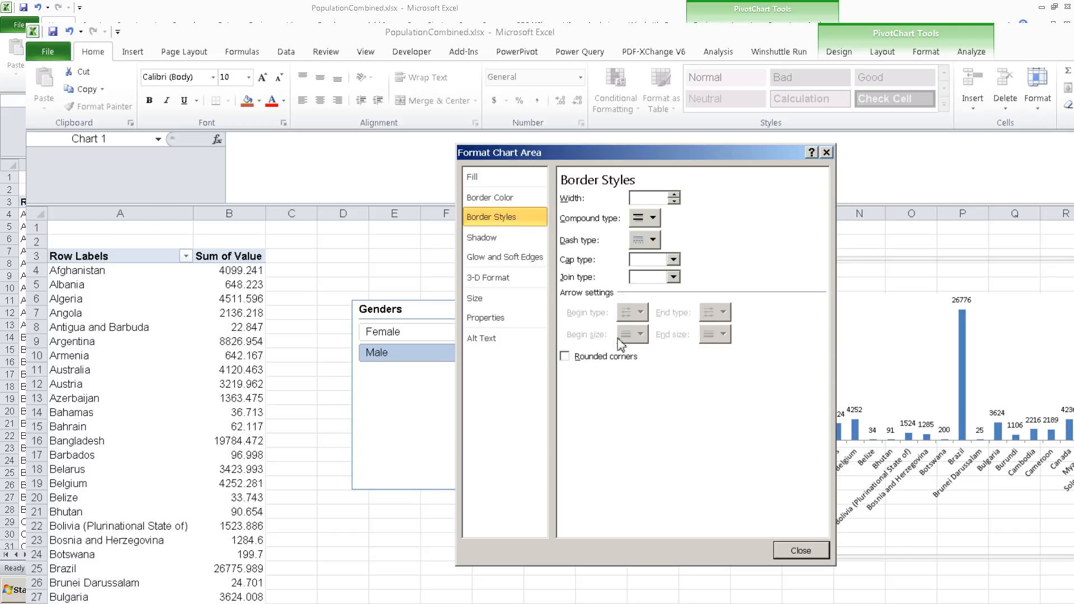
left_click(811, 552)
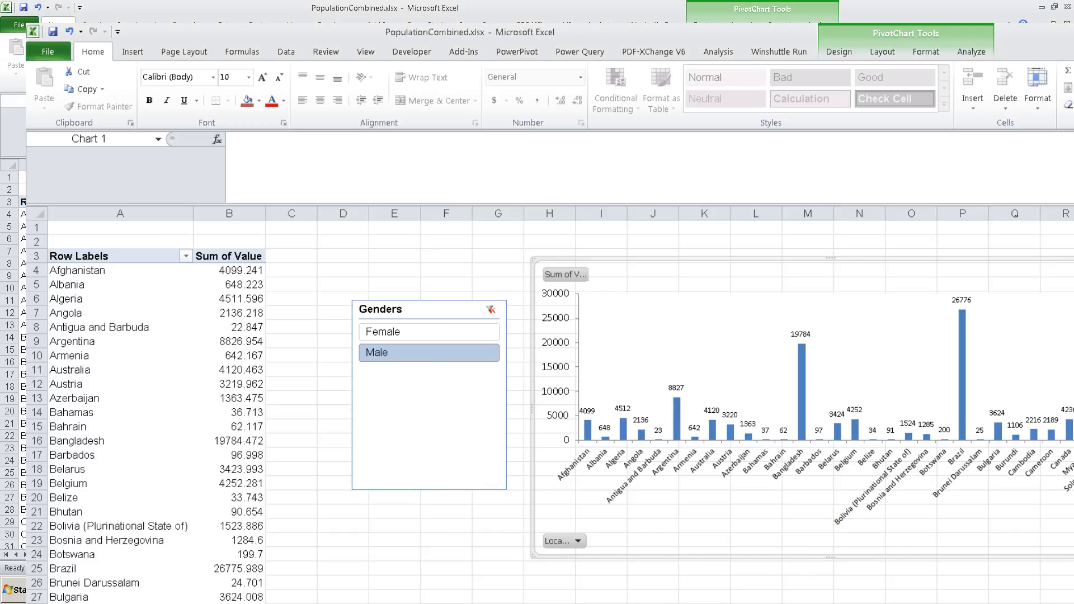
Format the chart's plot area with no fill and no border line.
left_click(720, 603)
left_click(864, 333)
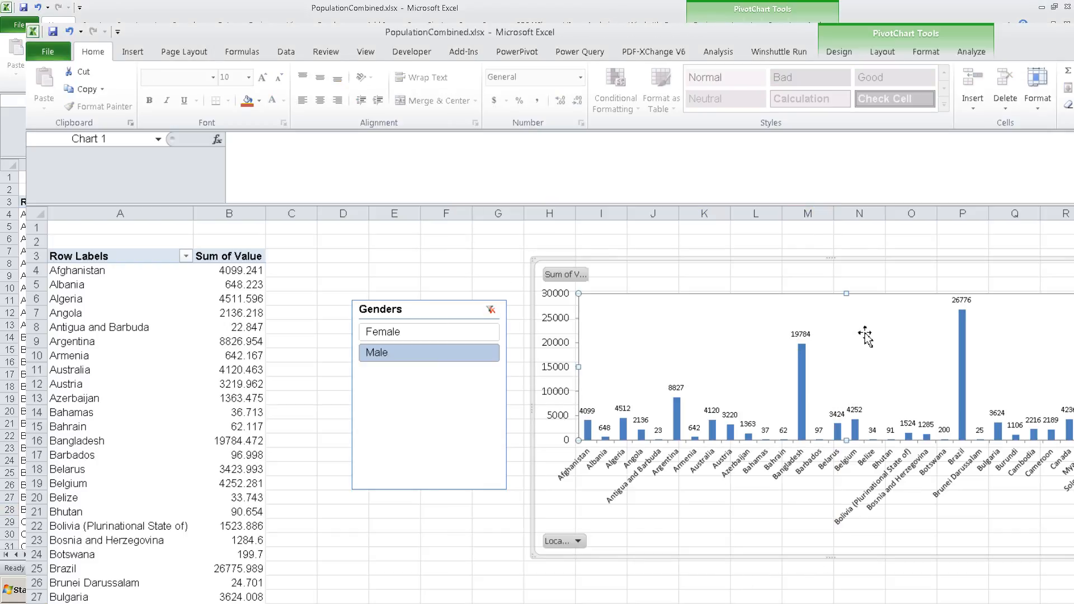
right_click(865, 332)
left_click(936, 441)
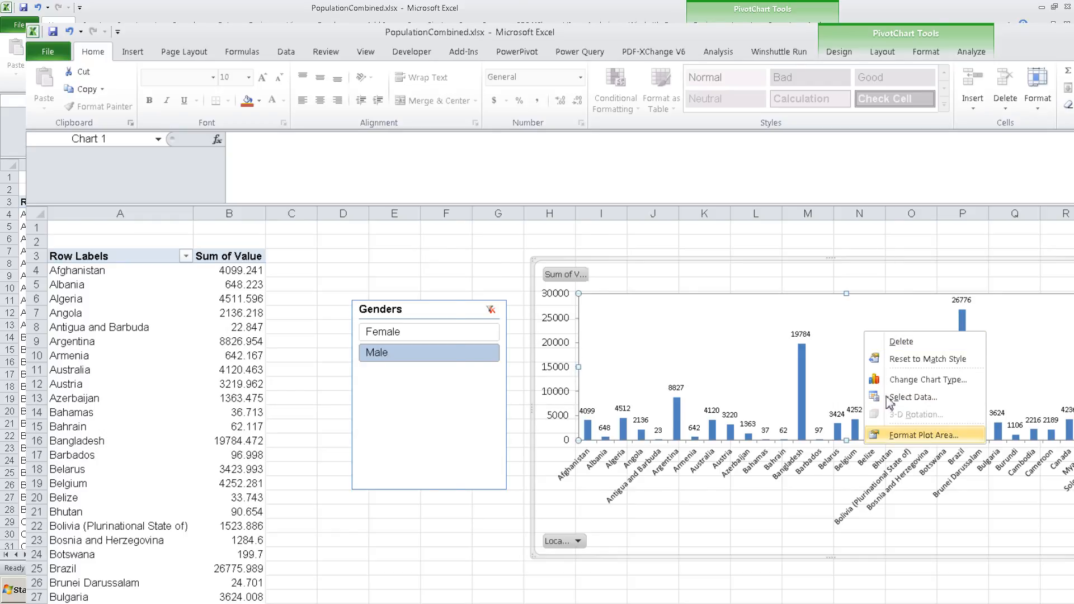
left_click(576, 200)
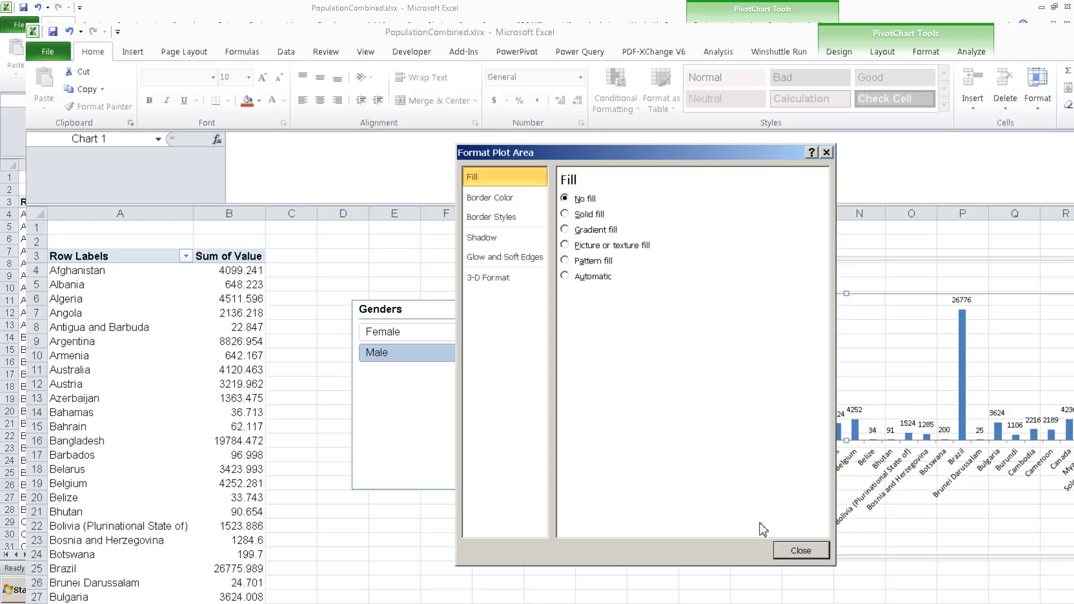
left_click(507, 199)
left_click(576, 199)
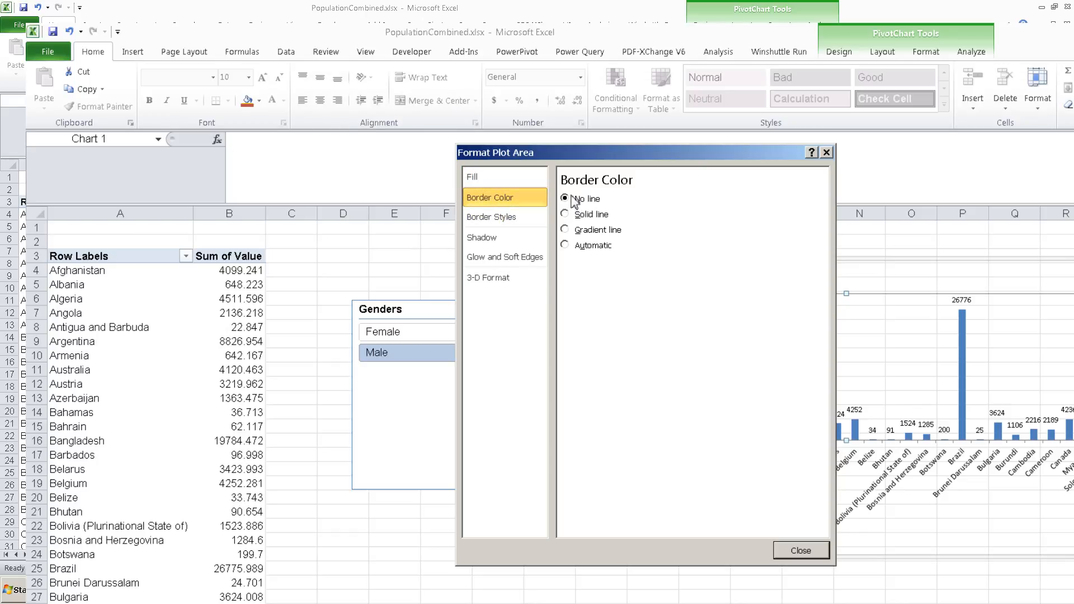
left_click(801, 551)
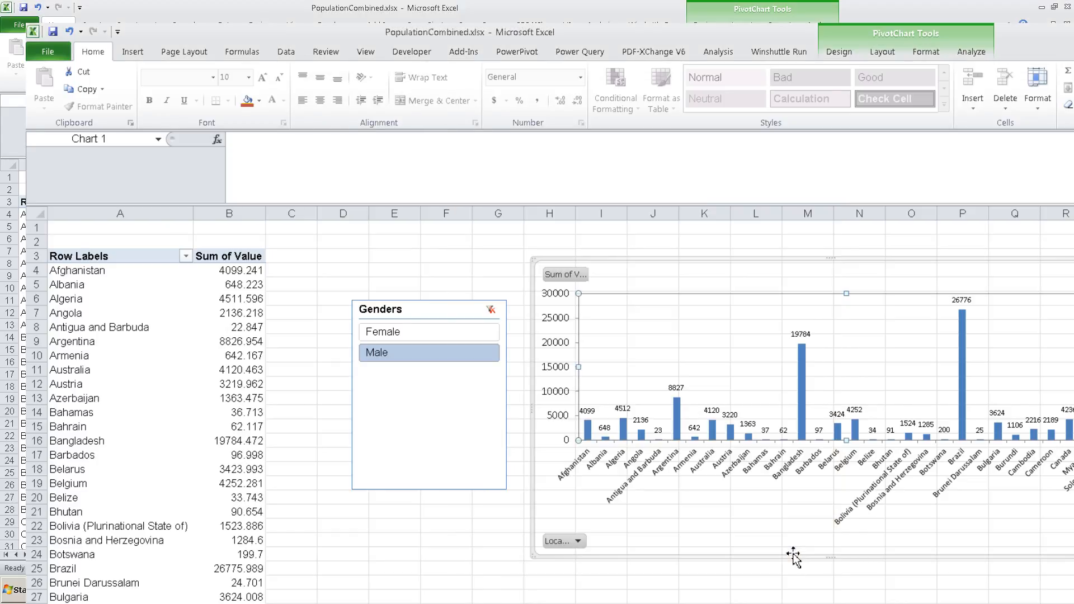
left_click(704, 599)
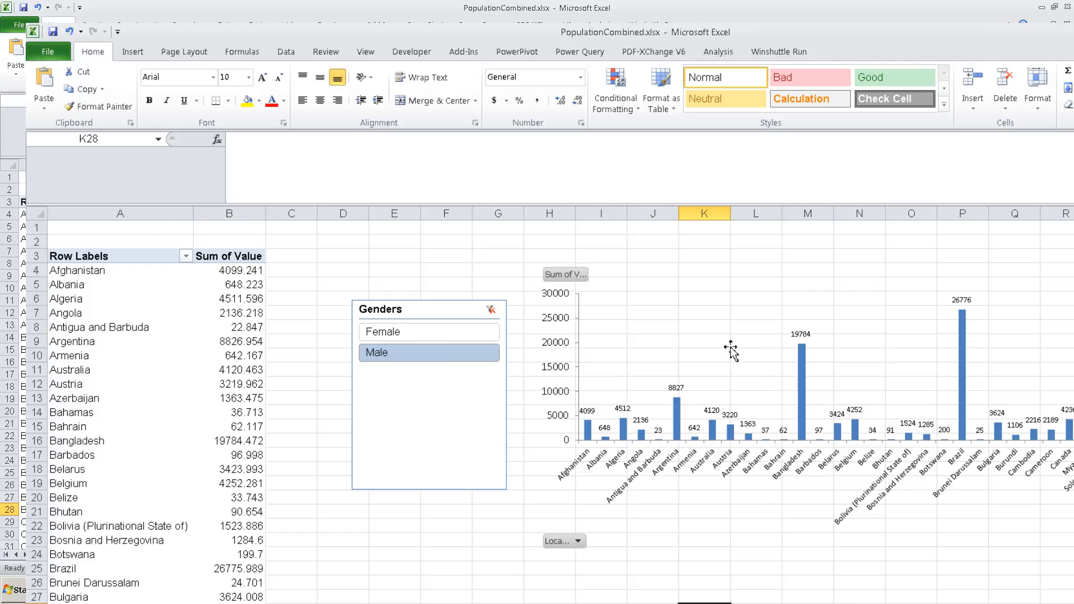
Apply the Currency number format to the PivotTable's Sum of Value column B.
left_click(553, 319)
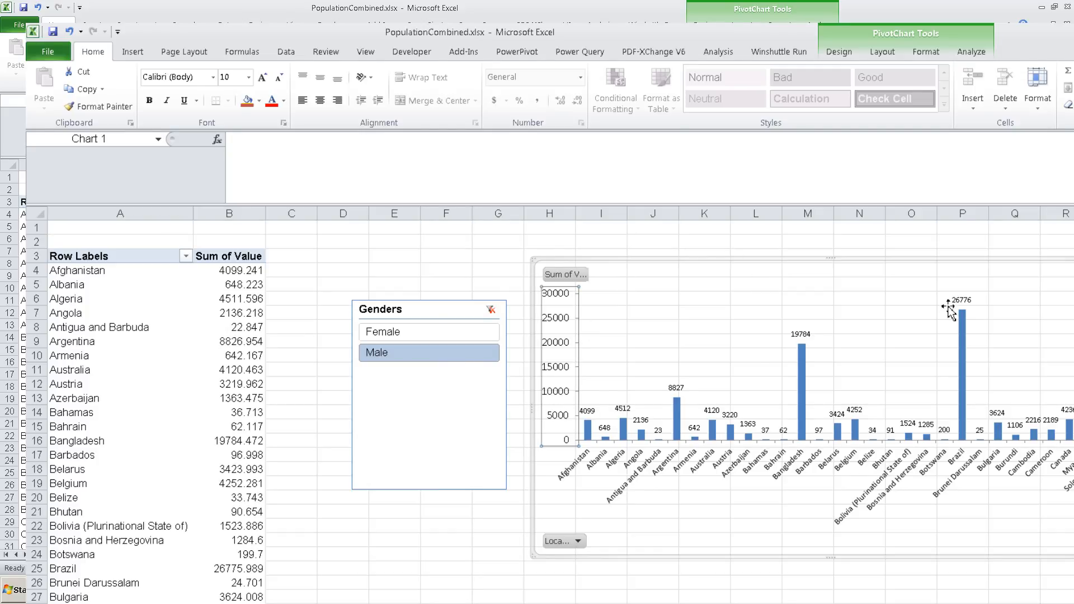
left_click(229, 345)
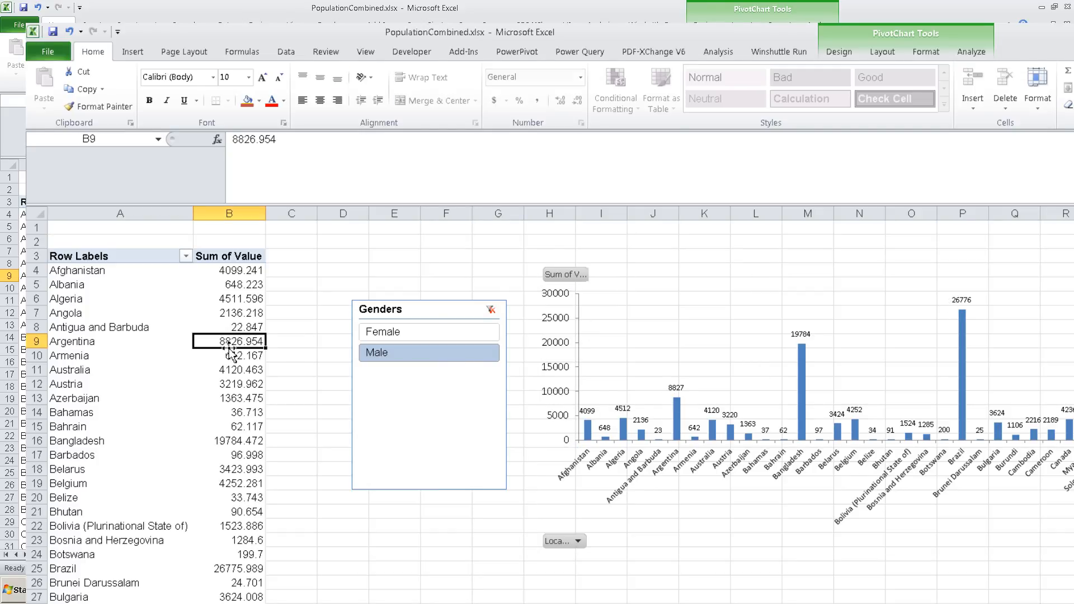
left_click(230, 213)
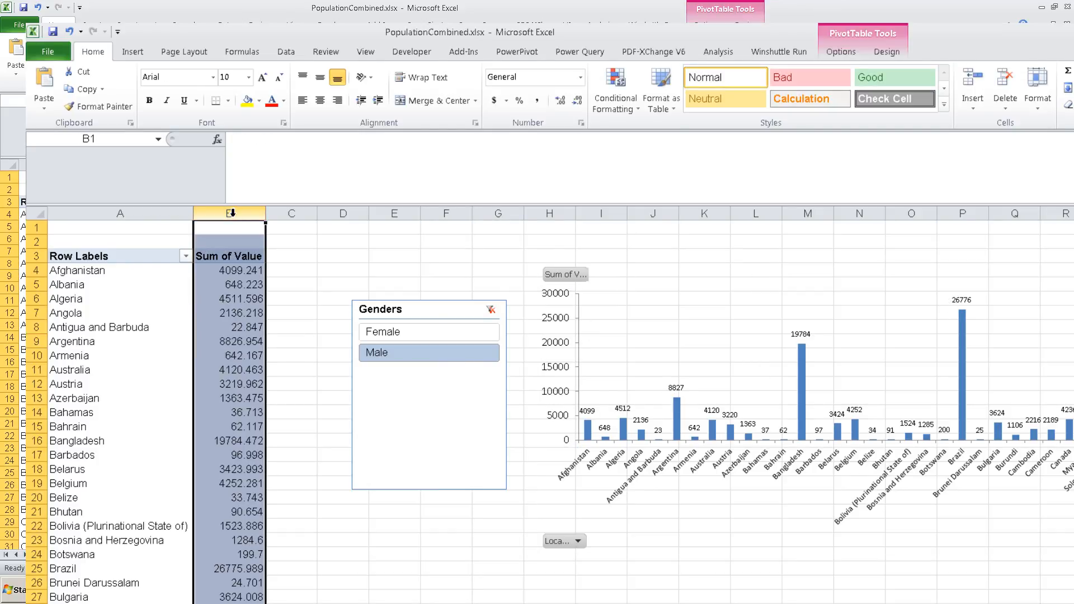
left_click(581, 83)
left_click(565, 168)
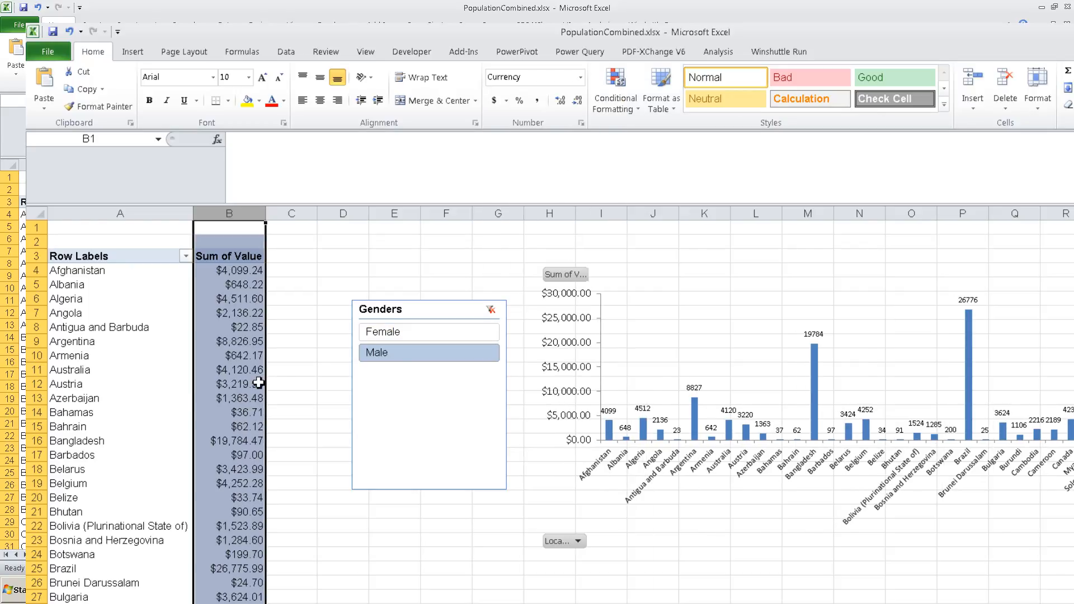
Clear the Genders slicer filter to include both Female and Male.
left_click(159, 397)
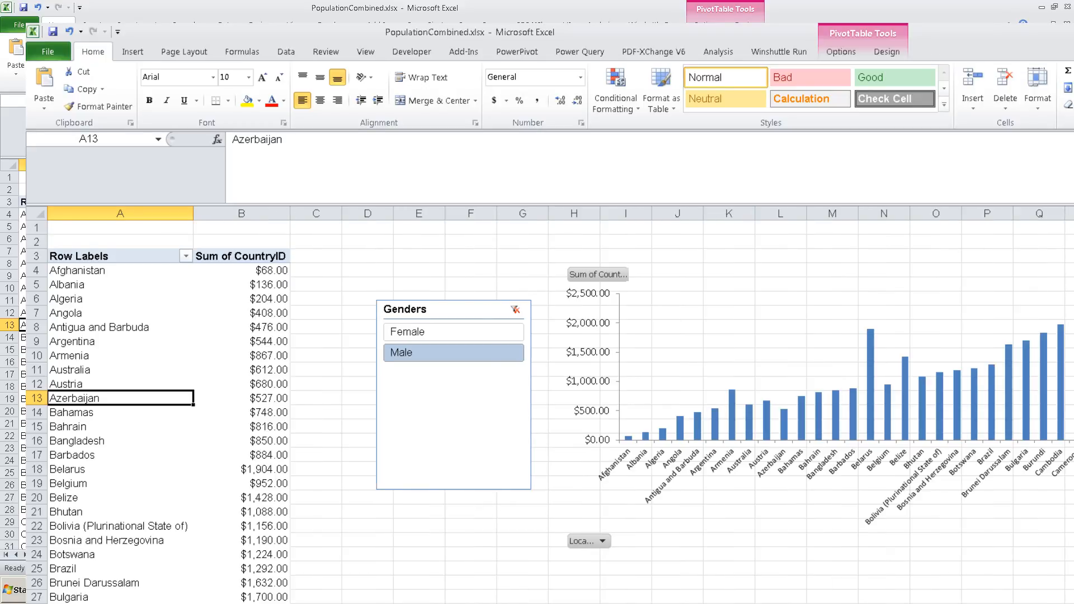
scroll(537, 403, "right", 1)
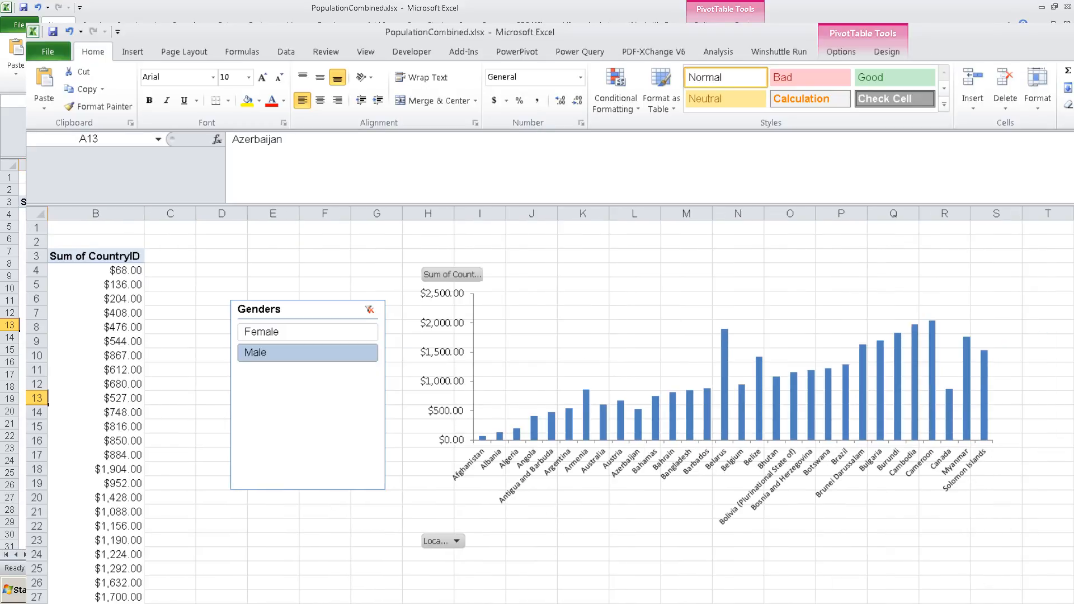
scroll(537, 403, "left", 1)
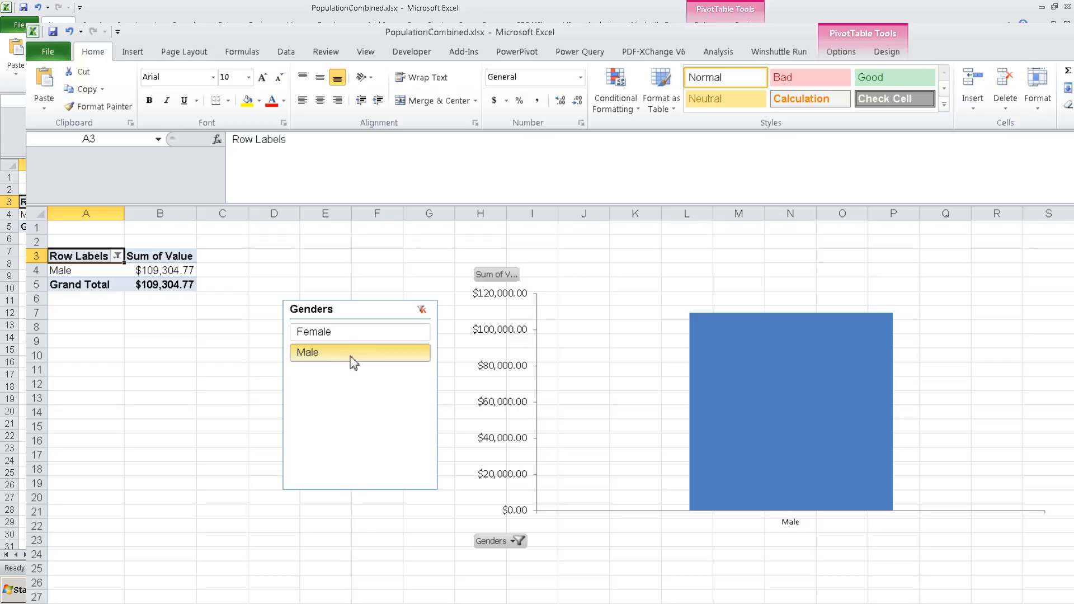
left_click(423, 309)
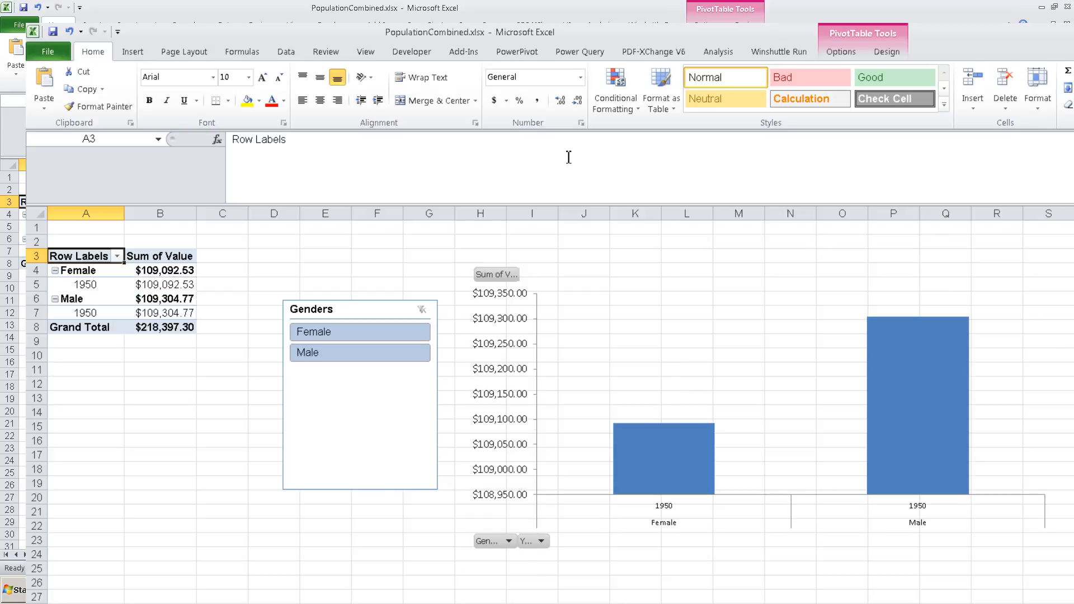
Show the PivotTable in tabular form and turn off its subtotals.
left_click(860, 52)
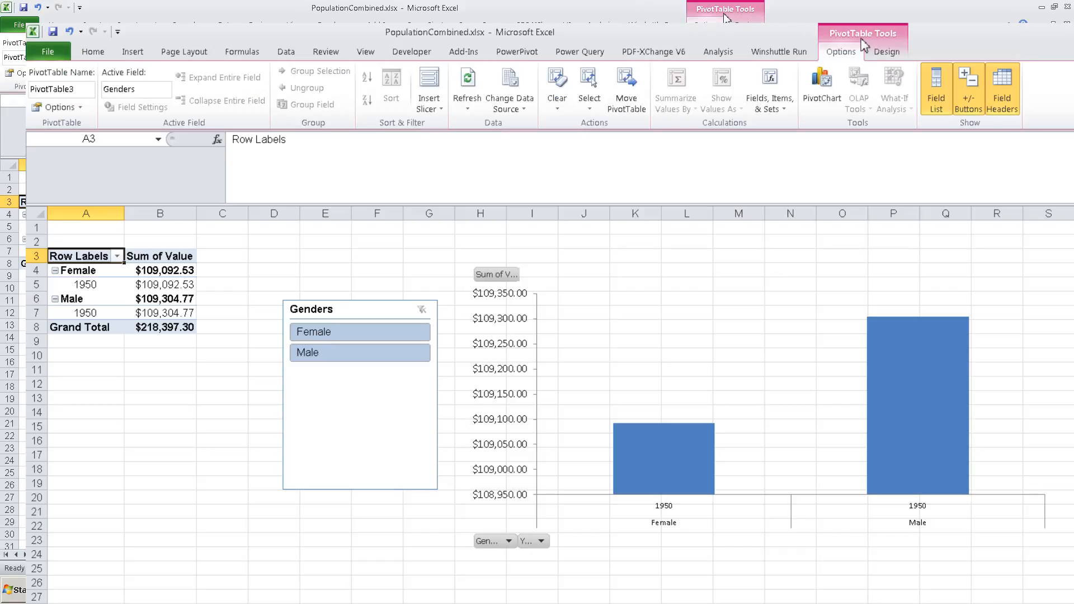
left_click(886, 51)
left_click(121, 92)
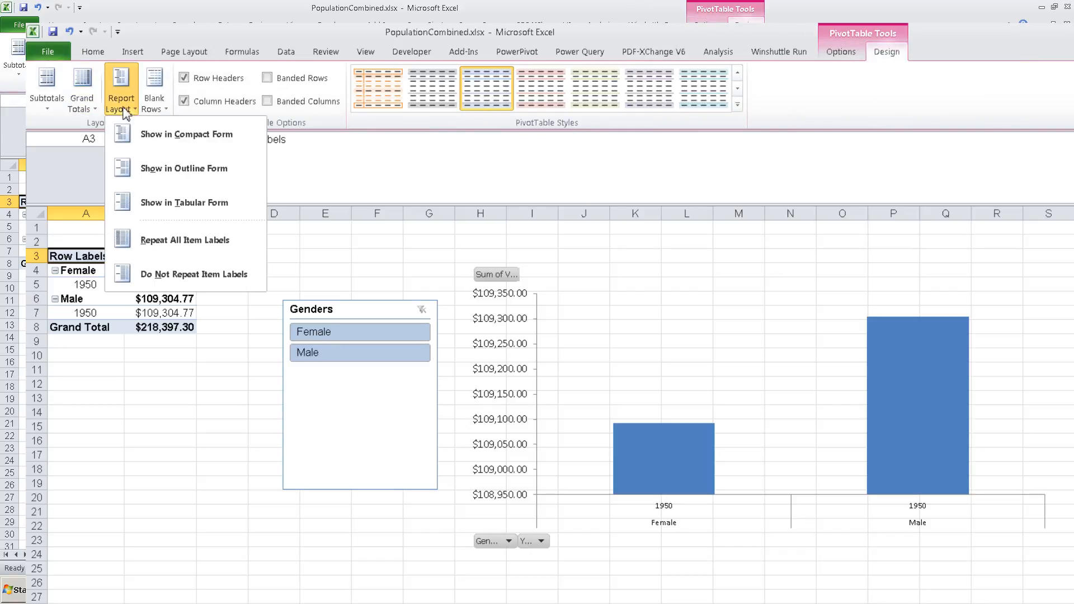
left_click(163, 237)
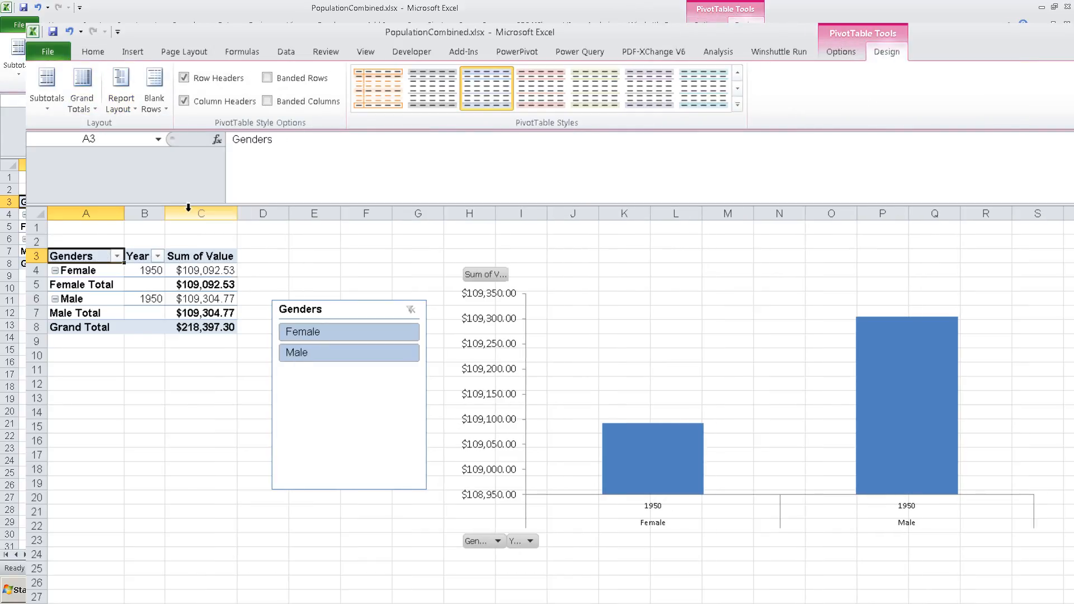
left_click(47, 84)
left_click(64, 136)
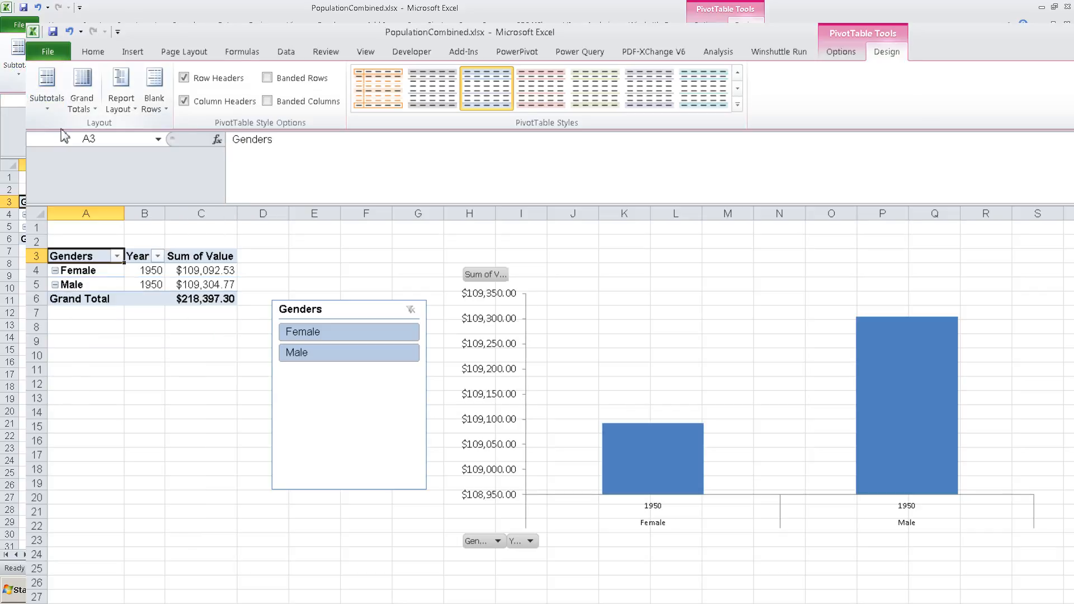